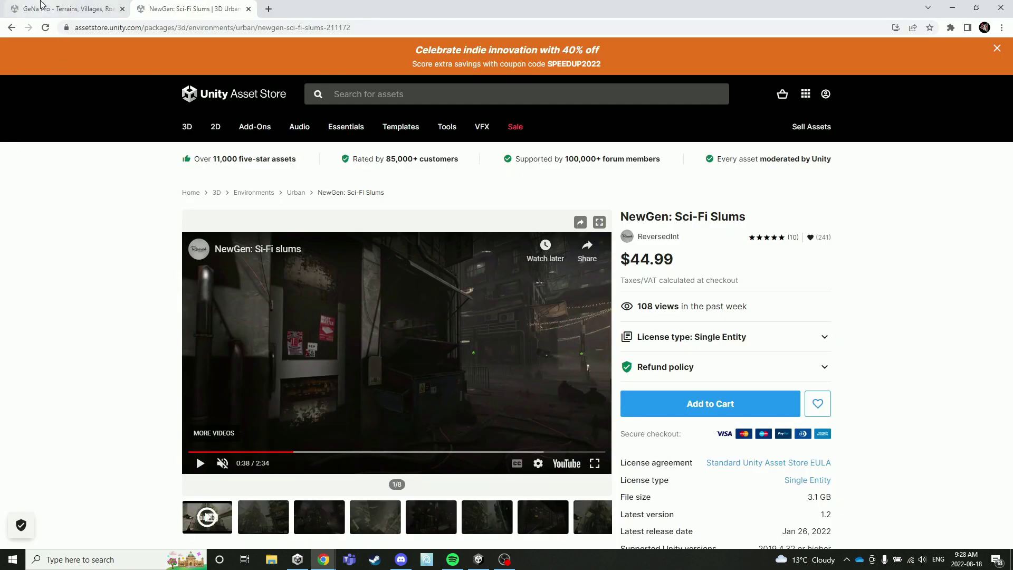
- Review the GeNa Pro and NewGen: Sci-Fi Slums asset store pages
click(63, 8)
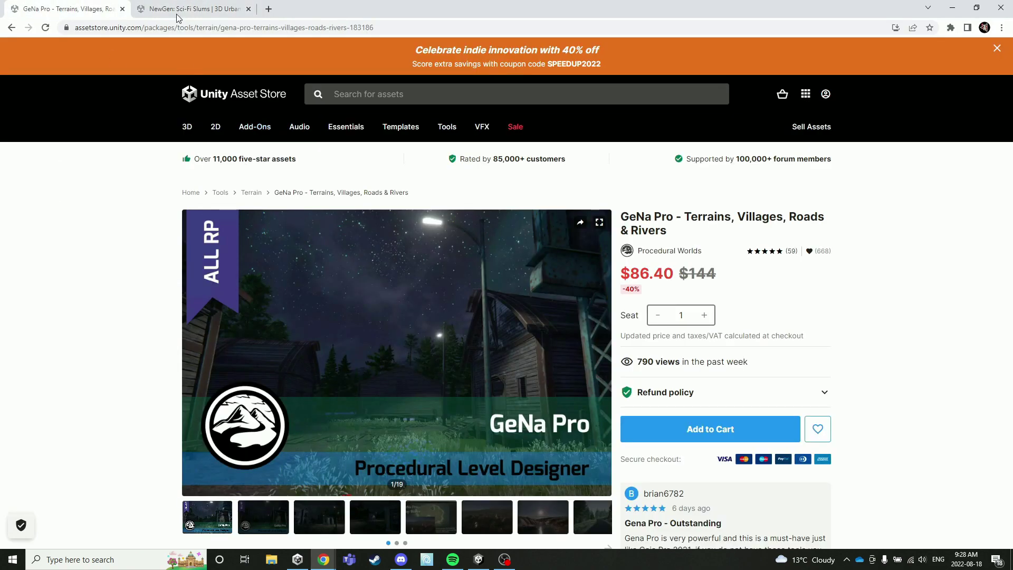
click(176, 10)
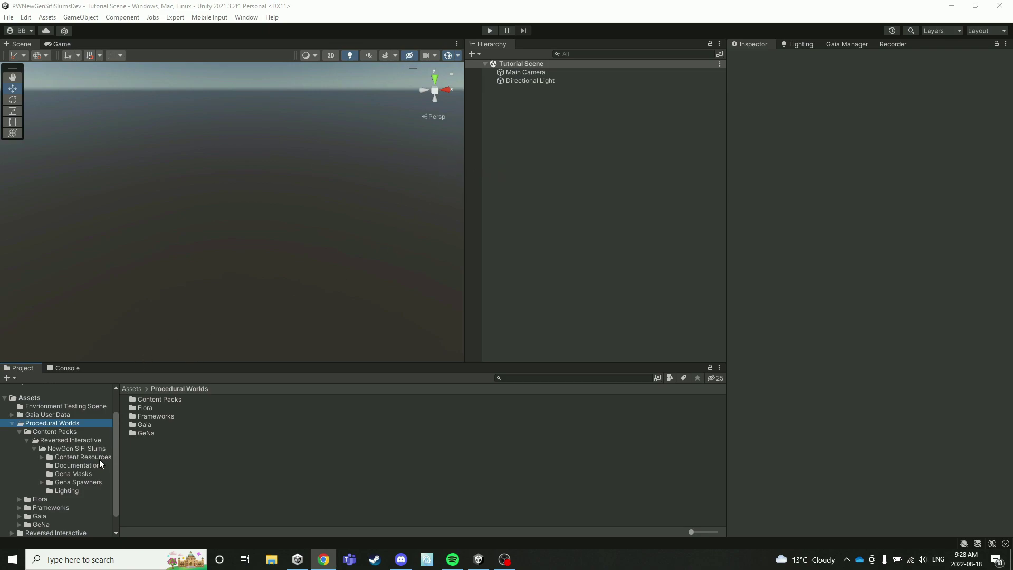
- Add the Spawner - Block Spawner prefab from the NewGen SiFi Slums Gena Spawners folder to the scene
click(79, 464)
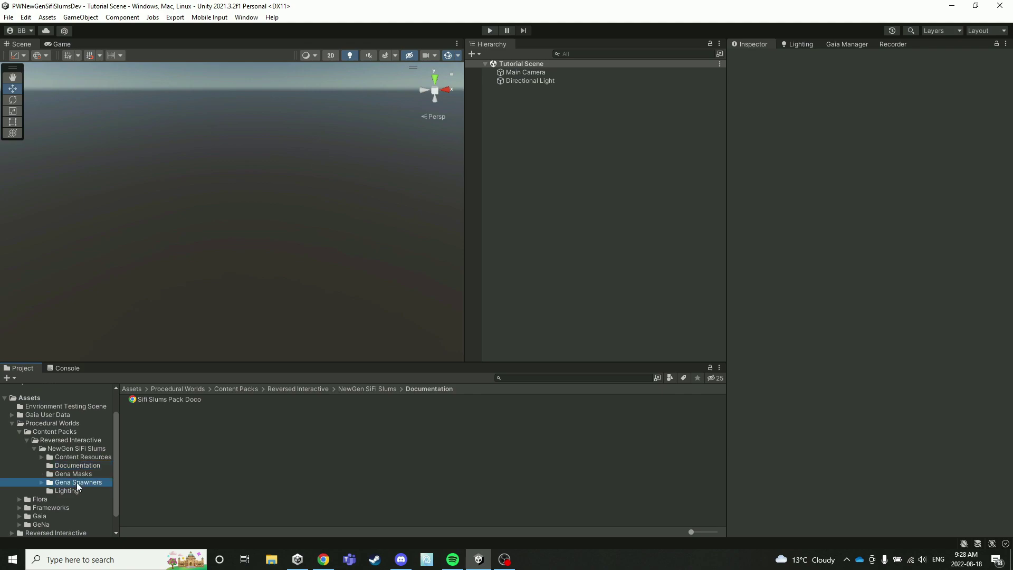
click(84, 481)
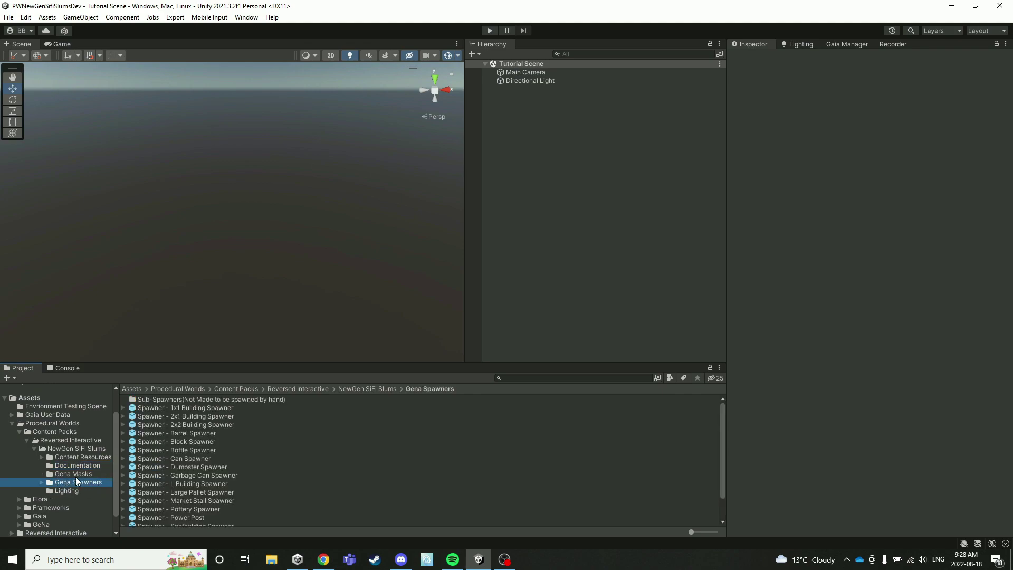
drag(157, 445, 578, 173)
click(571, 180)
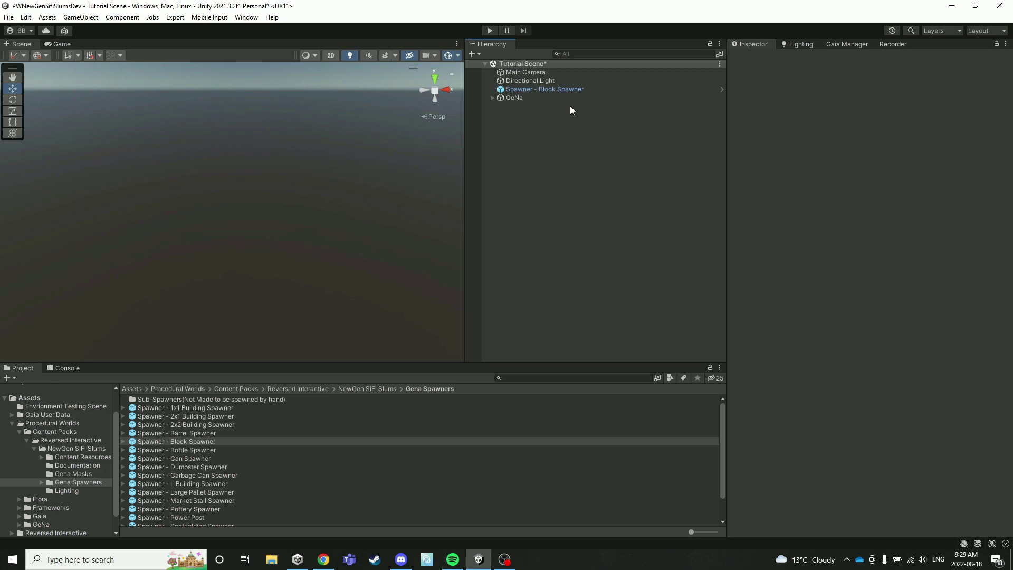
- Create a 3D cube in the scene and reset its transform to the origin
right_click(527, 133)
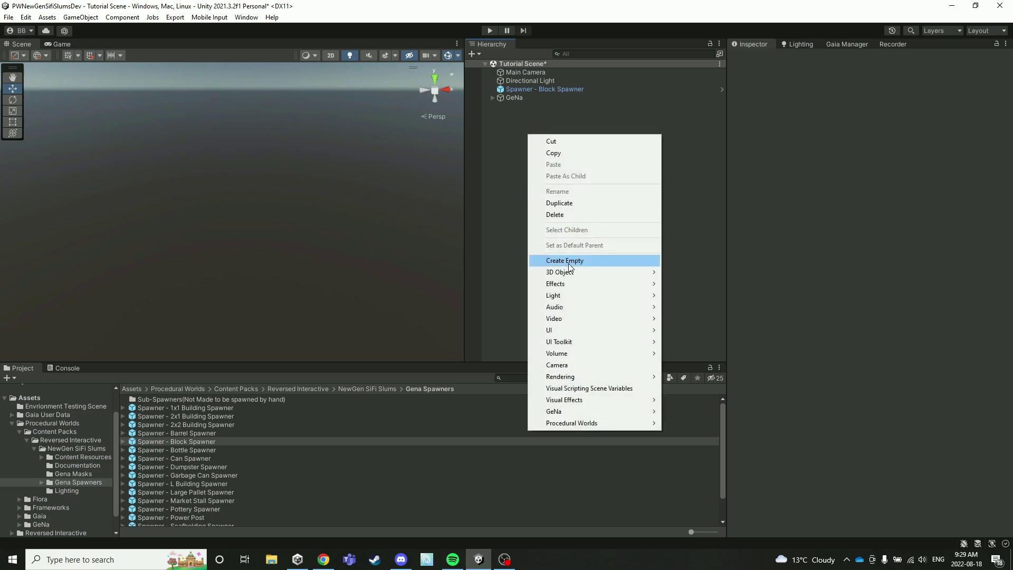
mouse_move(567, 272)
click(686, 273)
click(564, 129)
click(537, 106)
click(1006, 85)
click(973, 98)
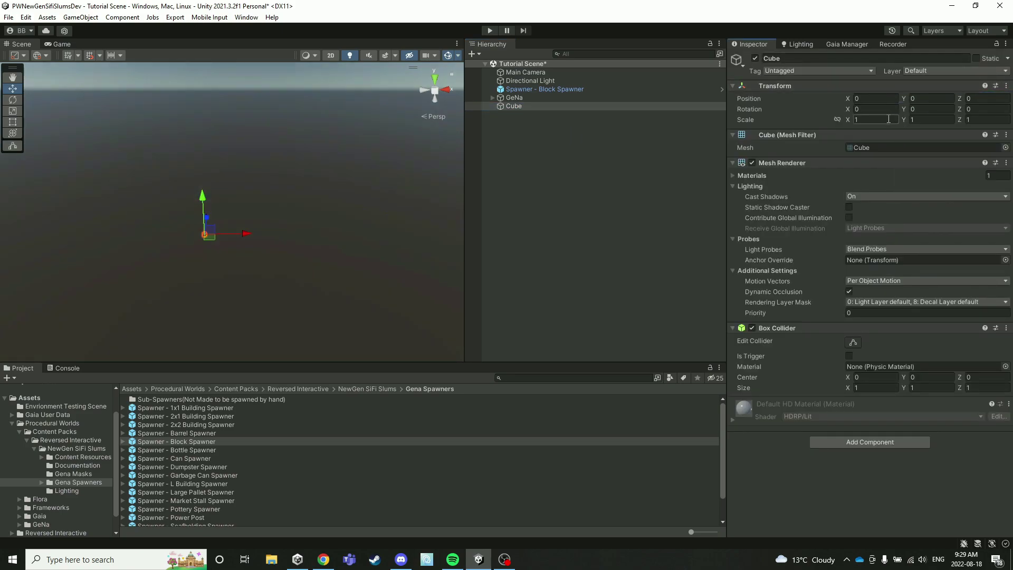
- Set the cube's scale to 100 on both X and Z and frame it in the scene view
text(0)
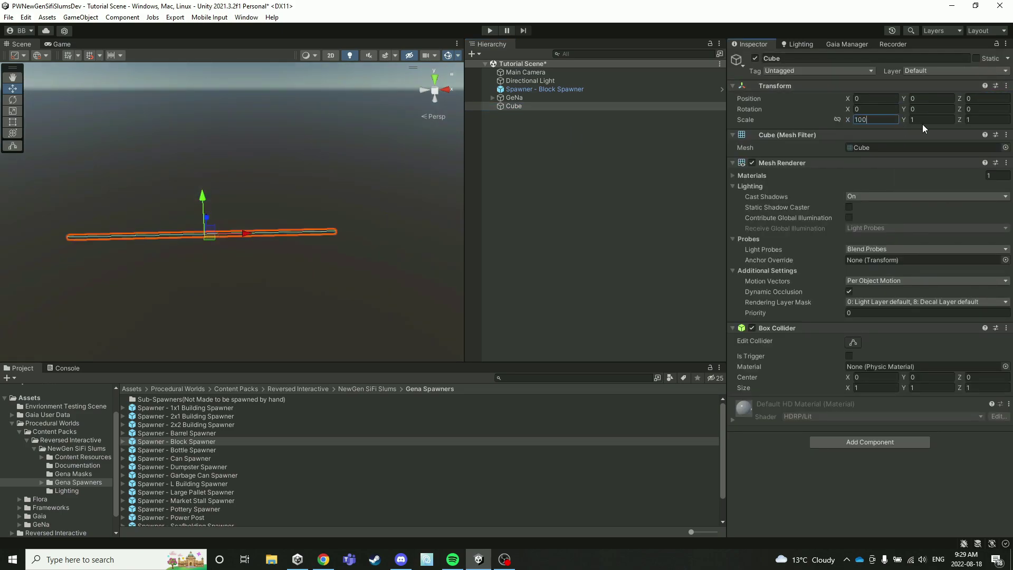
text(00)
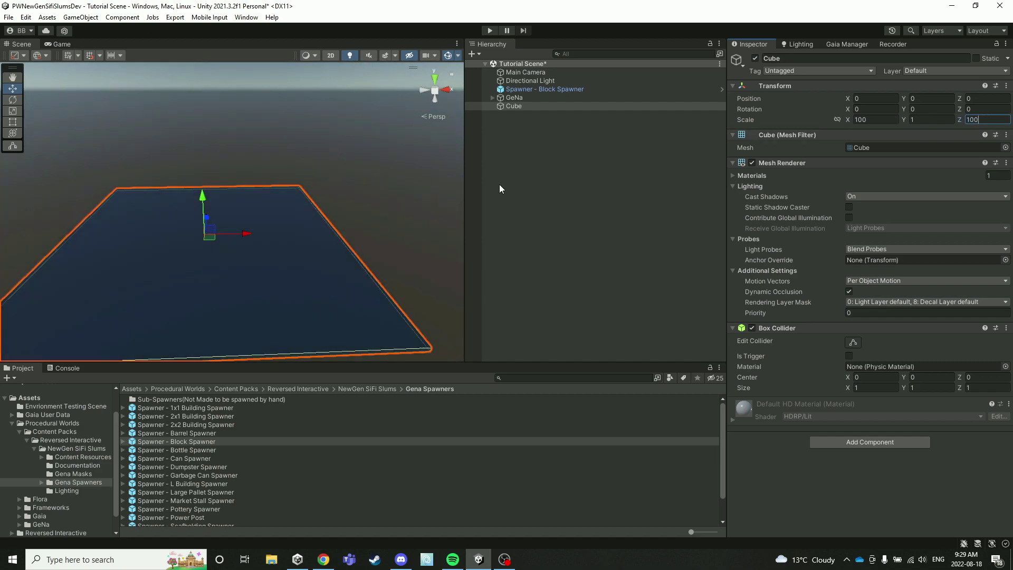
double_click(517, 108)
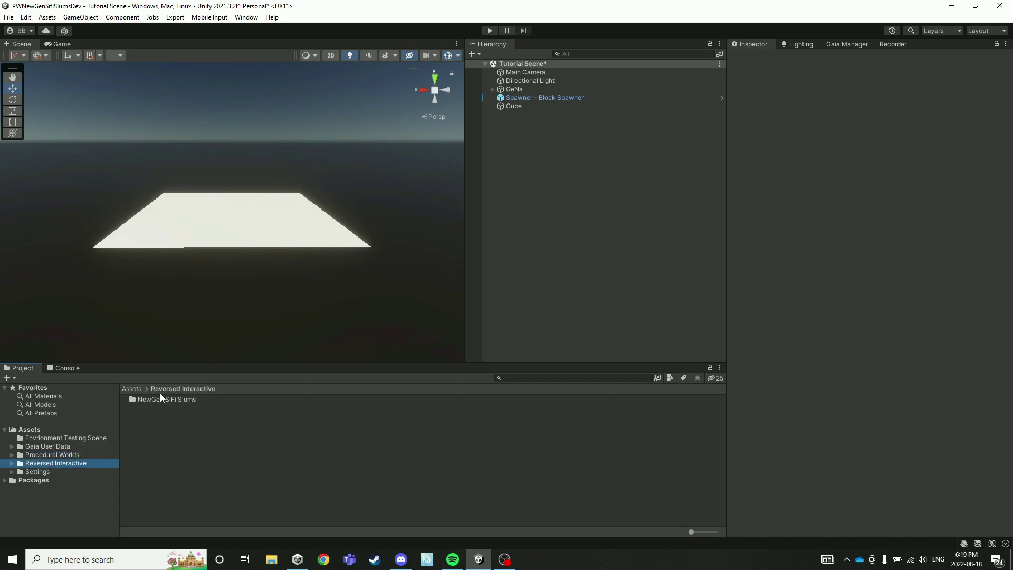
- Apply the Road material from Reversed Interactive's NewGen SiFi Slums Materials folder to the cube
double_click(161, 398)
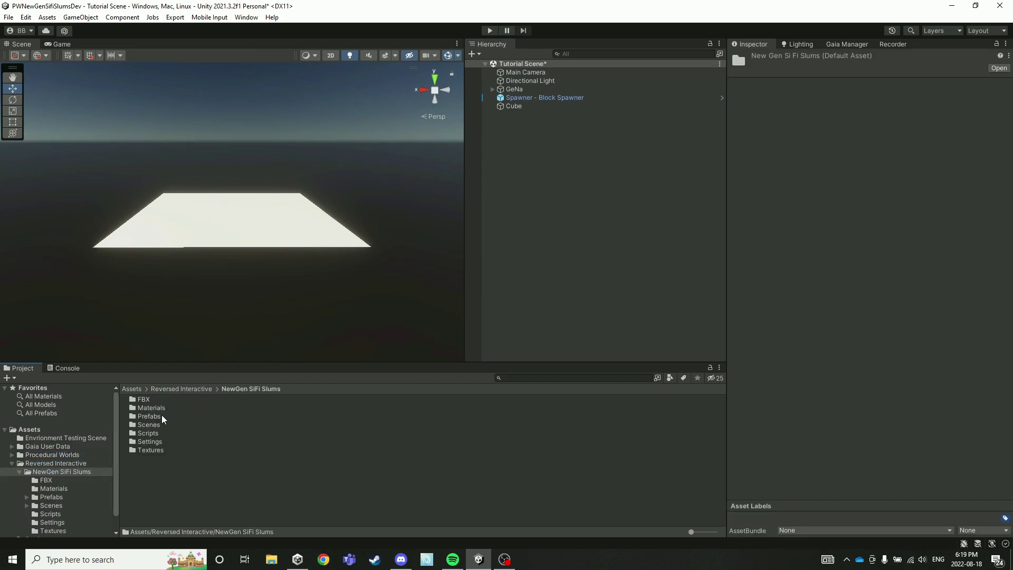
double_click(150, 408)
scroll(171, 459, down, 10)
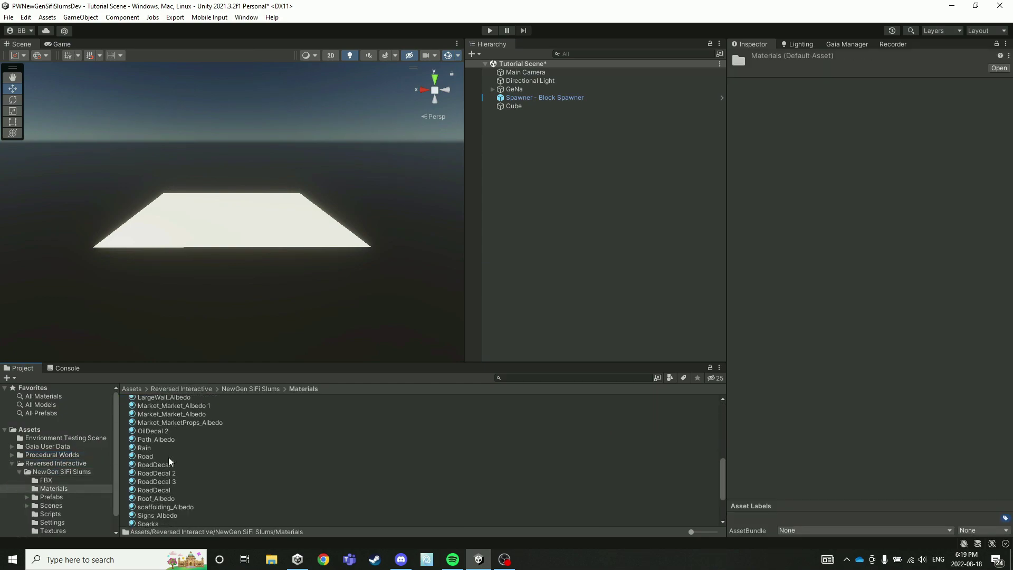
drag(153, 460, 294, 255)
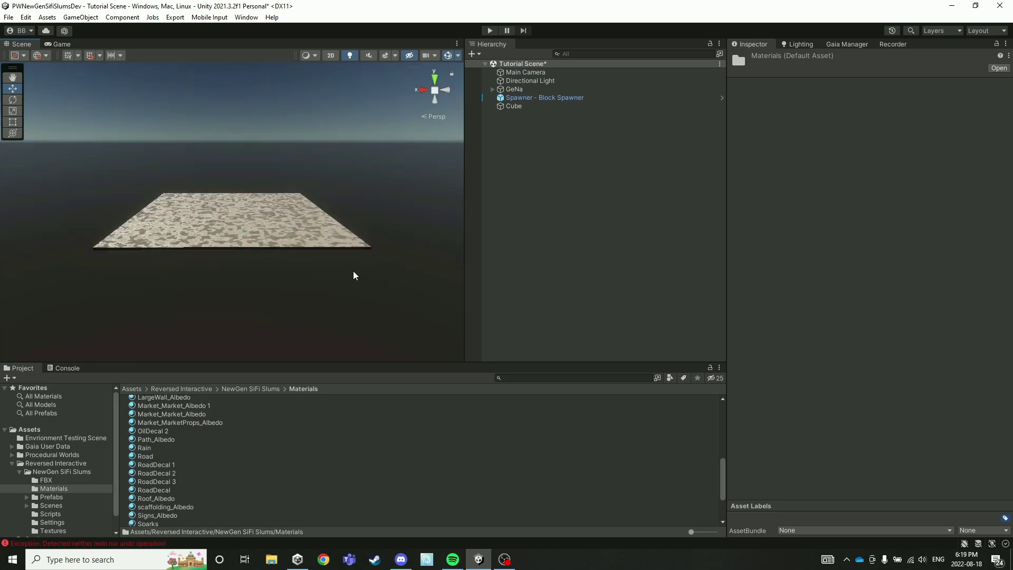
- Spawn the first building block on one corner of the textured ground cube with the Block Spawner
click(519, 99)
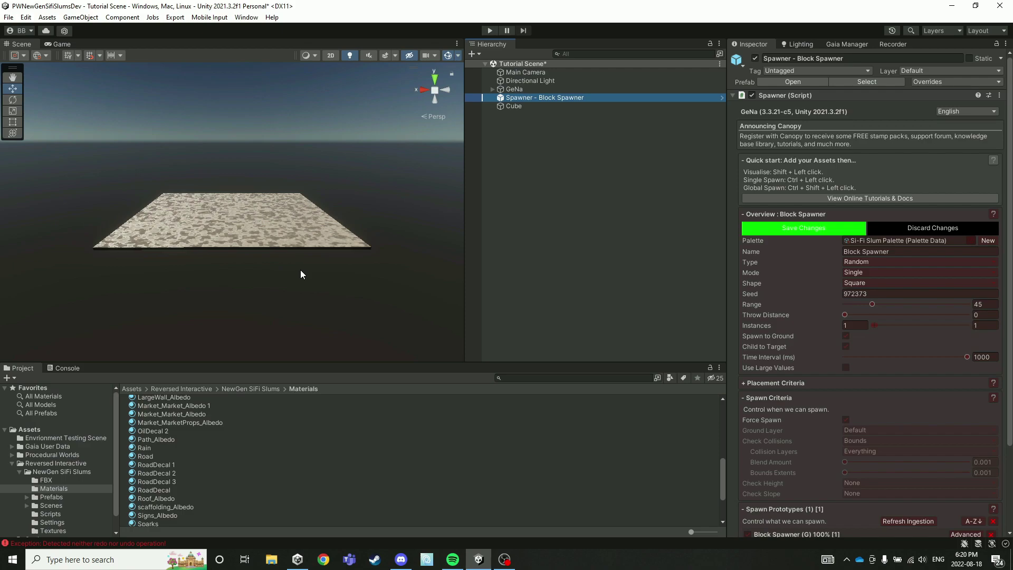
right_drag(301, 274, 220, 294)
key(w)
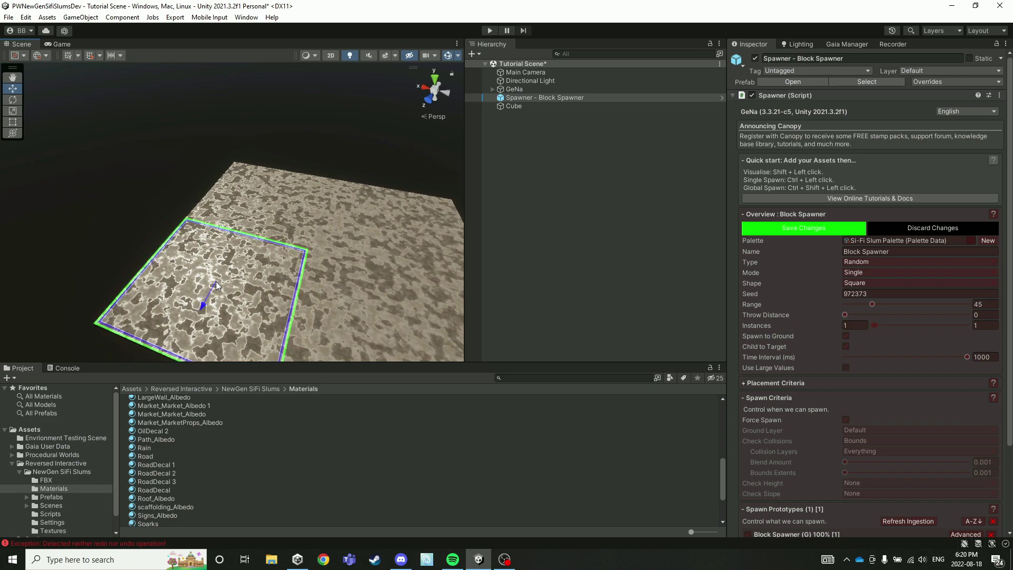
ctrl+click(216, 285)
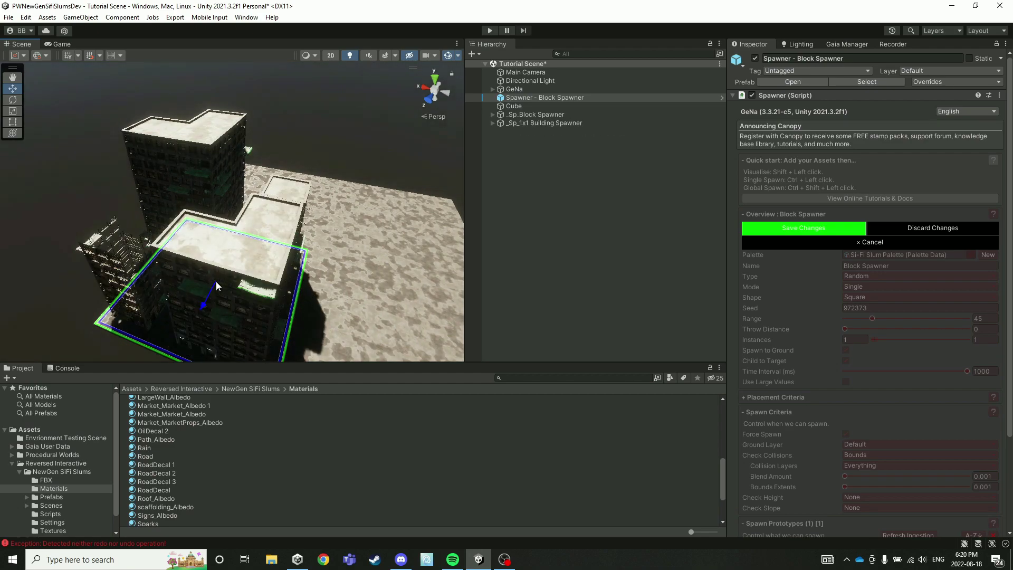
- Spawn a second building block on an empty quarter of the ground beside the first block
alt+drag(215, 285, 237, 281)
right_drag(237, 281, 236, 280)
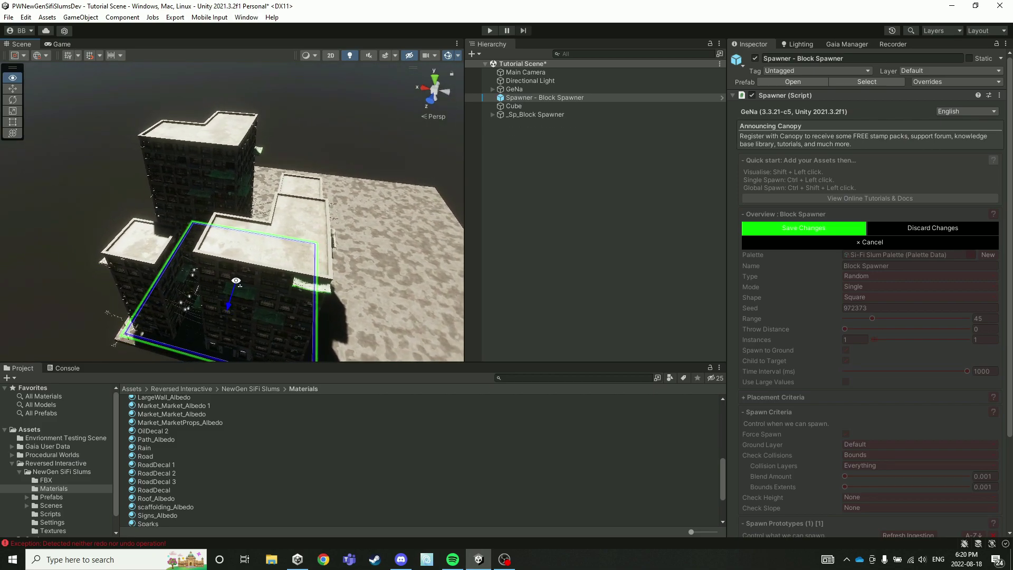
alt+drag(236, 280, 720, 333)
key(f)
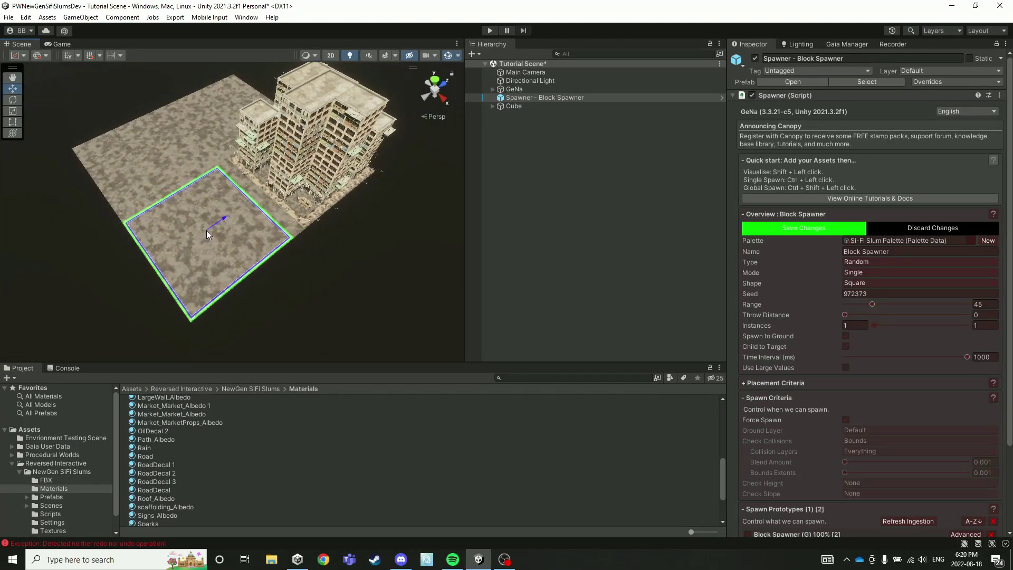
ctrl+click(207, 230)
- Spawn a third building block on the next free quarter of the ground
alt+drag(196, 232, 250, 214)
right_drag(250, 214, 262, 236)
key(a)
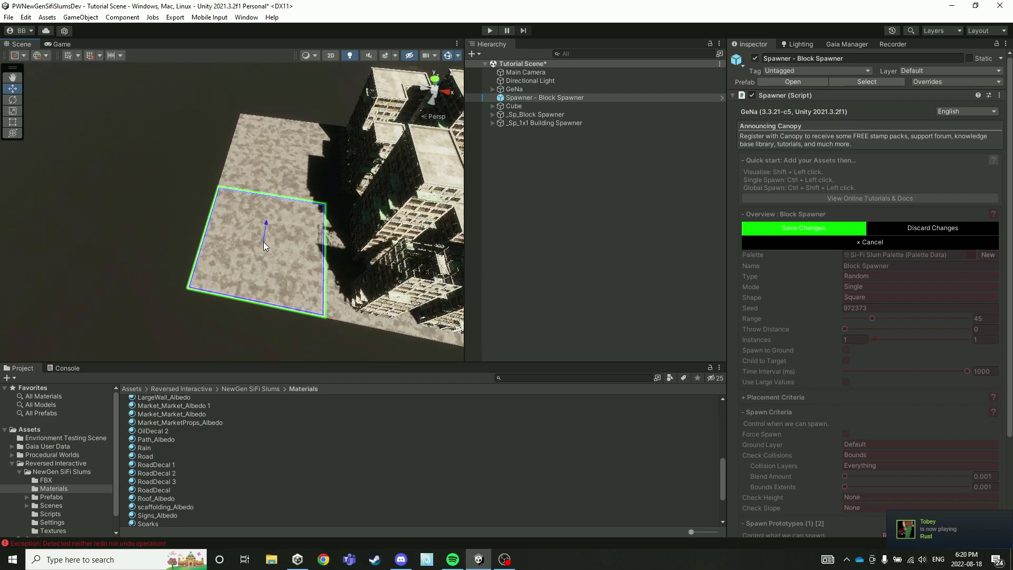
key(ctrl+z)
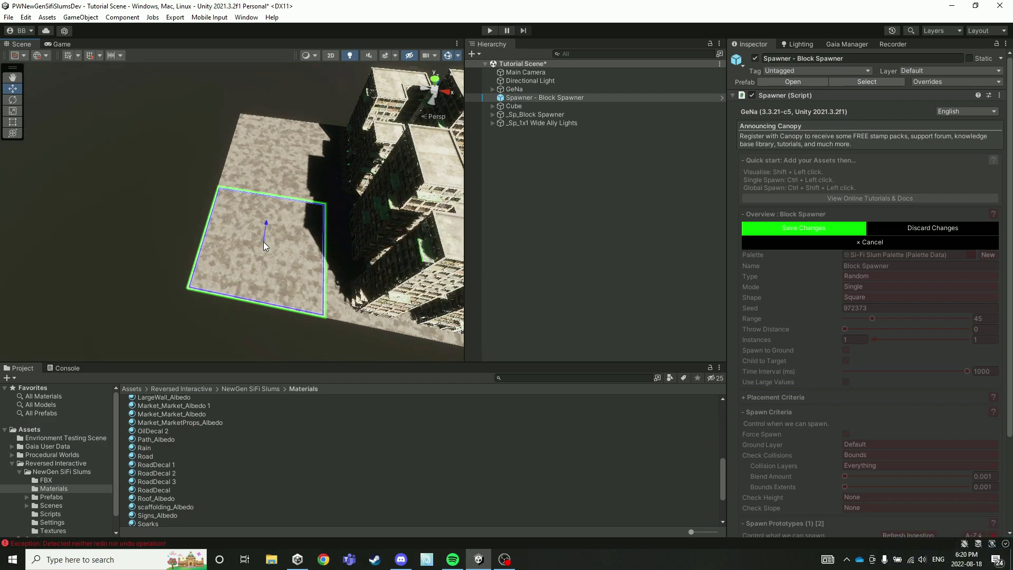
ctrl+click(264, 241)
- Spawn a fourth building block on the last empty quarter of the ground
key(a)
right_drag(264, 242, 422, 195)
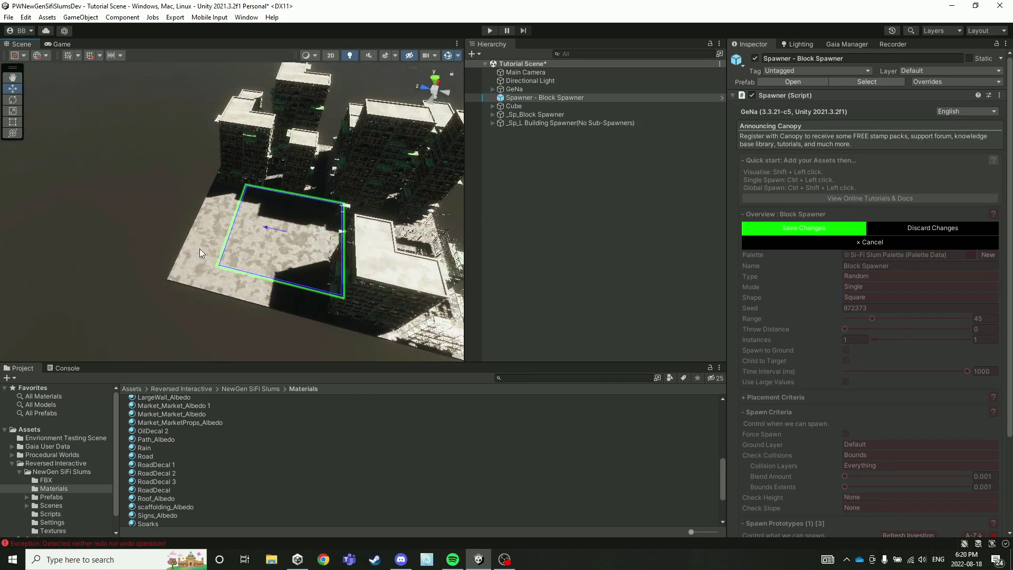
ctrl+click(248, 240)
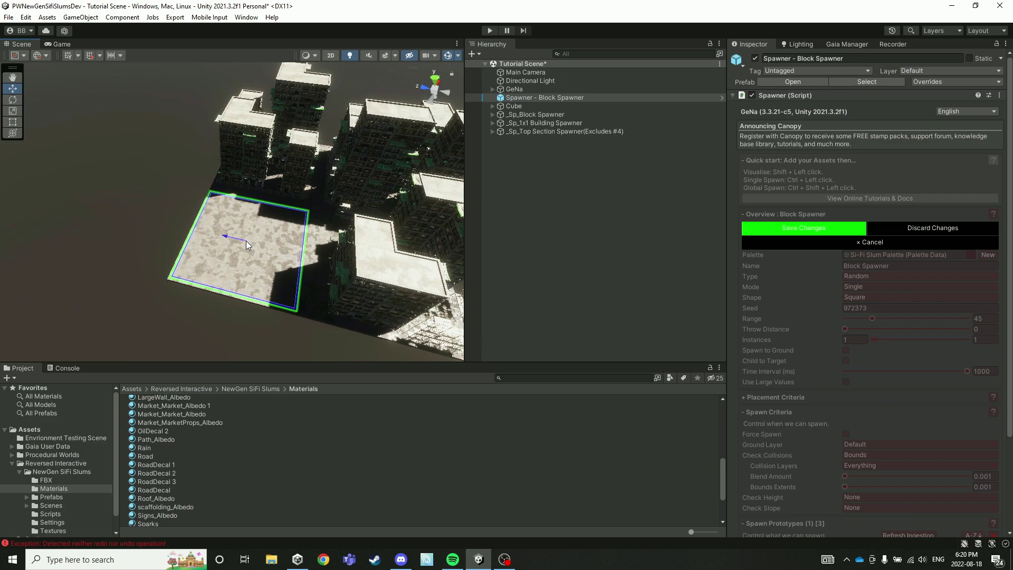
ctrl+click(246, 240)
ctrl+click(245, 242)
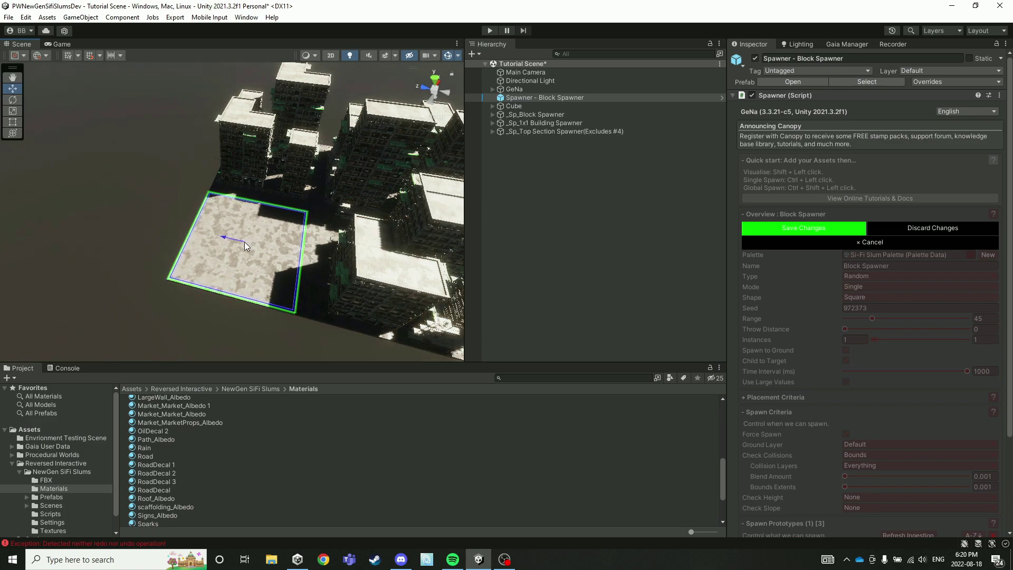
- Deselect the spawner and inspect the generated city blocks from several angles
mouse_move(245, 242)
right_down()
mouse_move(364, 238)
mouse_move(294, 200)
mouse_move(247, 235)
right_up()
alt+drag(248, 234, 273, 232)
right_drag(273, 232, 269, 199)
click(571, 188)
alt+drag(268, 199, 237, 261)
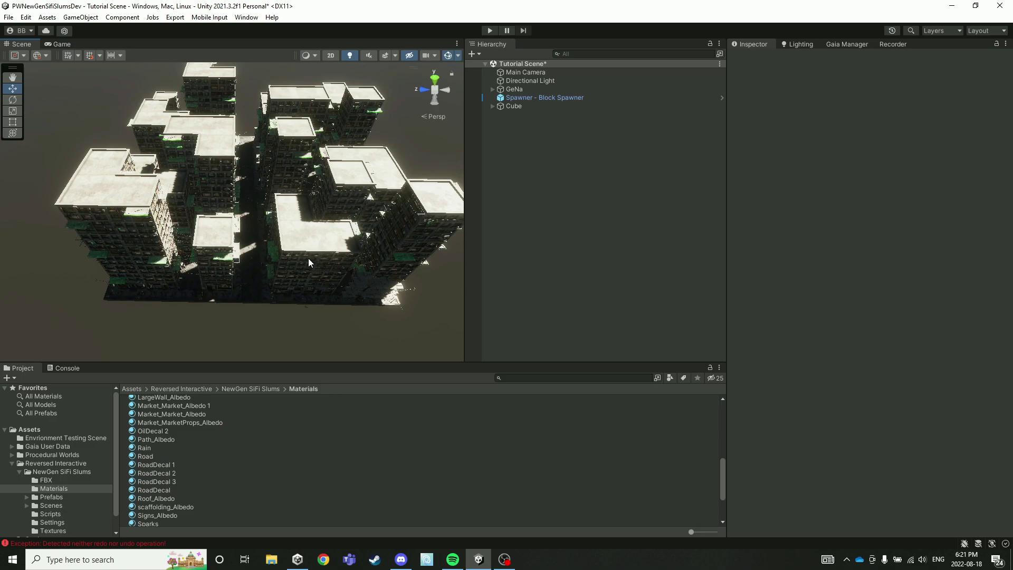
alt+drag(305, 260, 388, 257)
scroll(389, 257, down, 5)
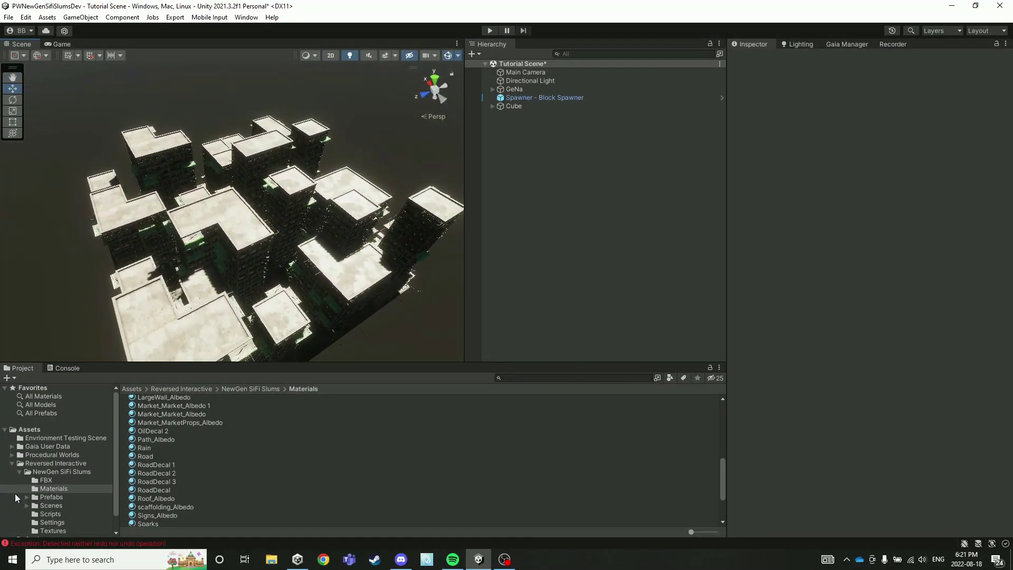
- Add the Day_Night prefab from the content pack's Lighting folder to the scene and delete the original Directional Light
click(12, 463)
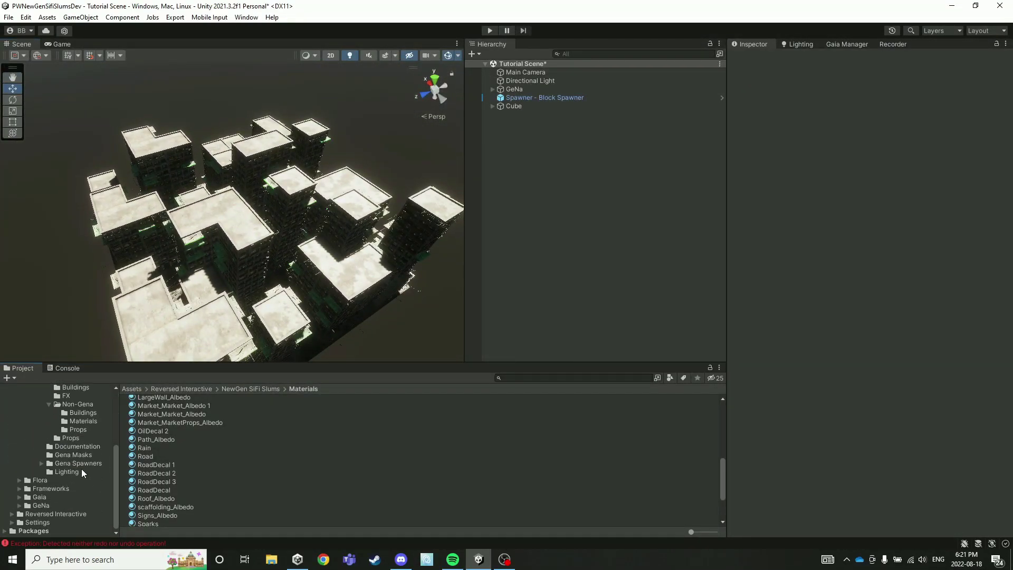
click(67, 472)
click(151, 400)
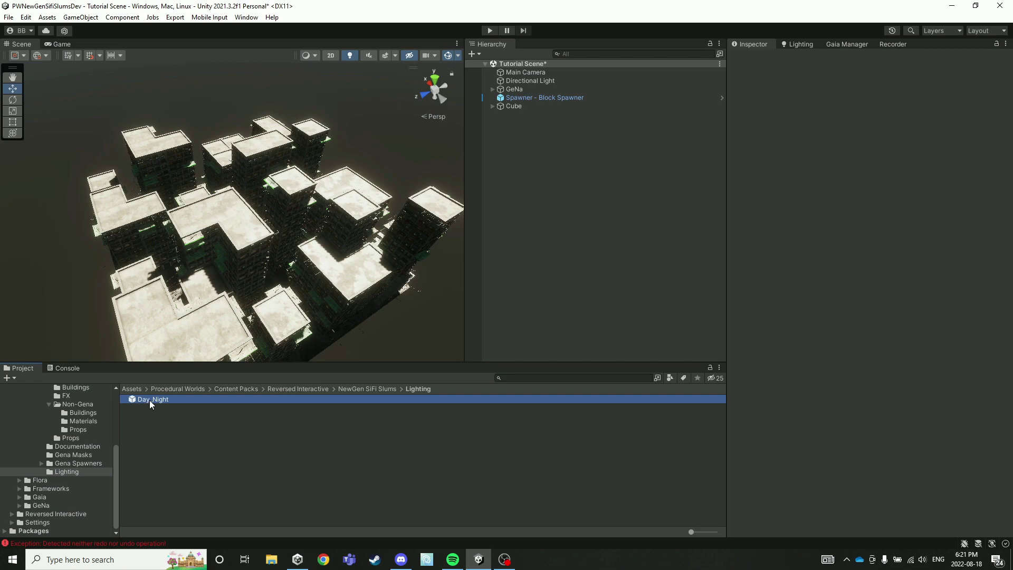
drag(149, 400, 556, 137)
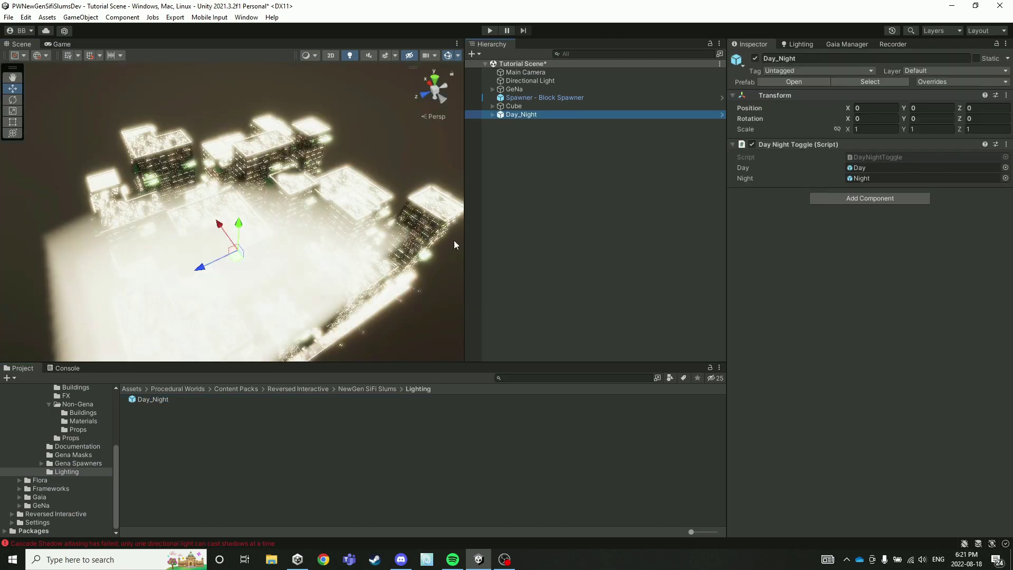
click(527, 80)
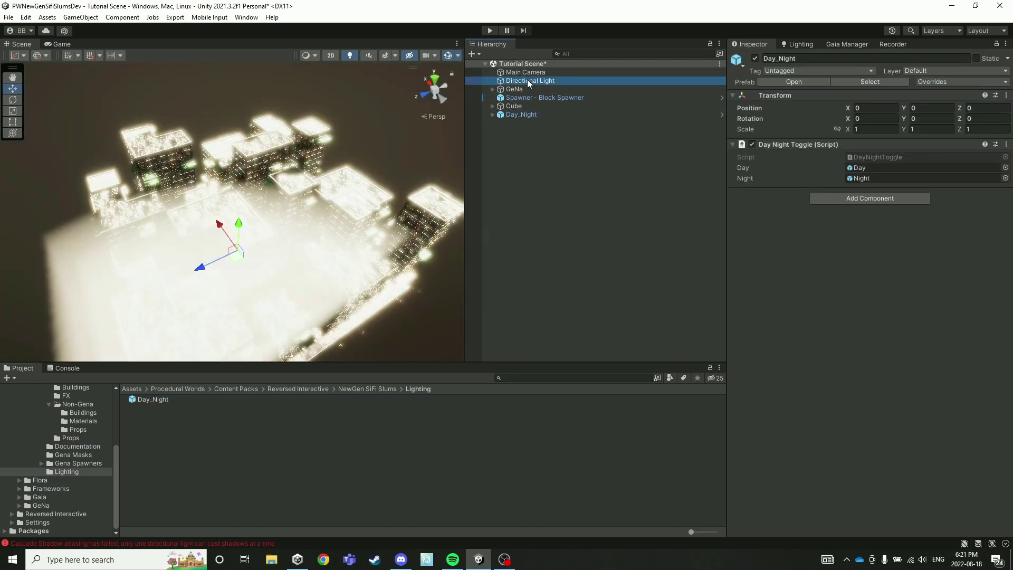
key(Delete)
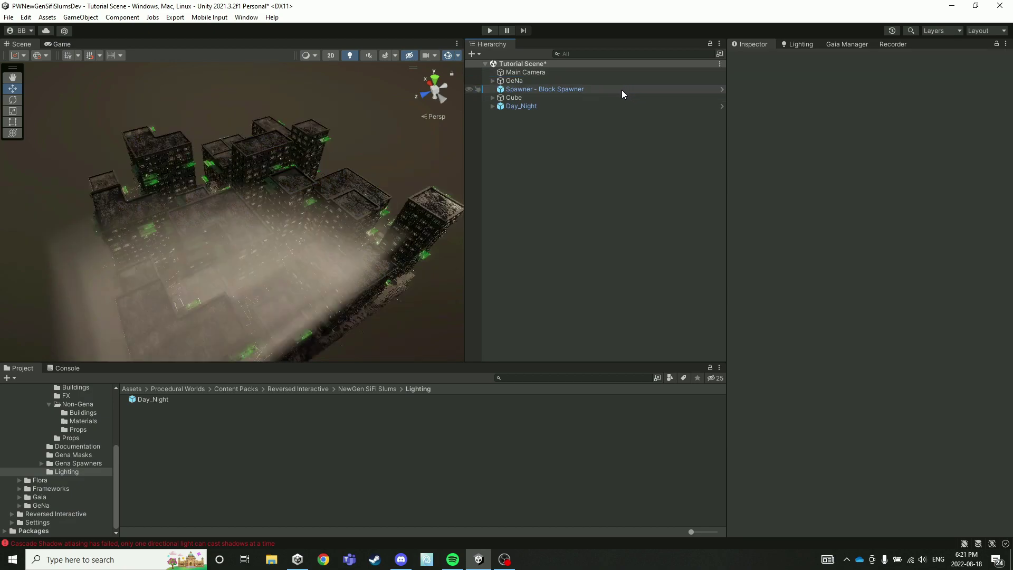
- Deactivate the Day object inside Day_Night so that only the Night lighting is used
click(502, 107)
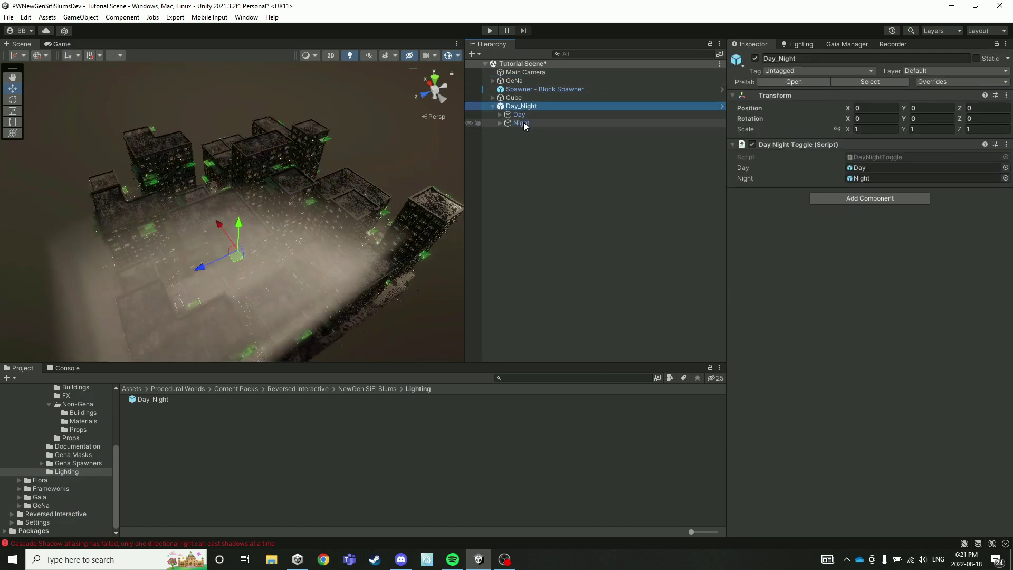
click(524, 122)
click(523, 116)
click(525, 122)
click(520, 115)
click(539, 122)
click(596, 117)
click(755, 58)
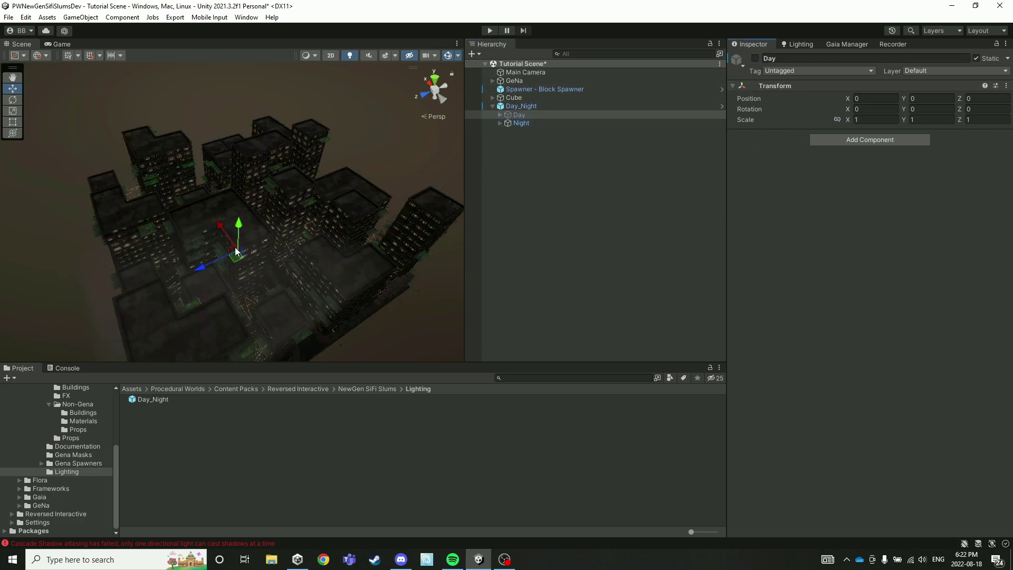
- Examine the night-lit city up close and the lights and volumes grouped under the Night object
right_drag(229, 247, 203, 208)
key(w)
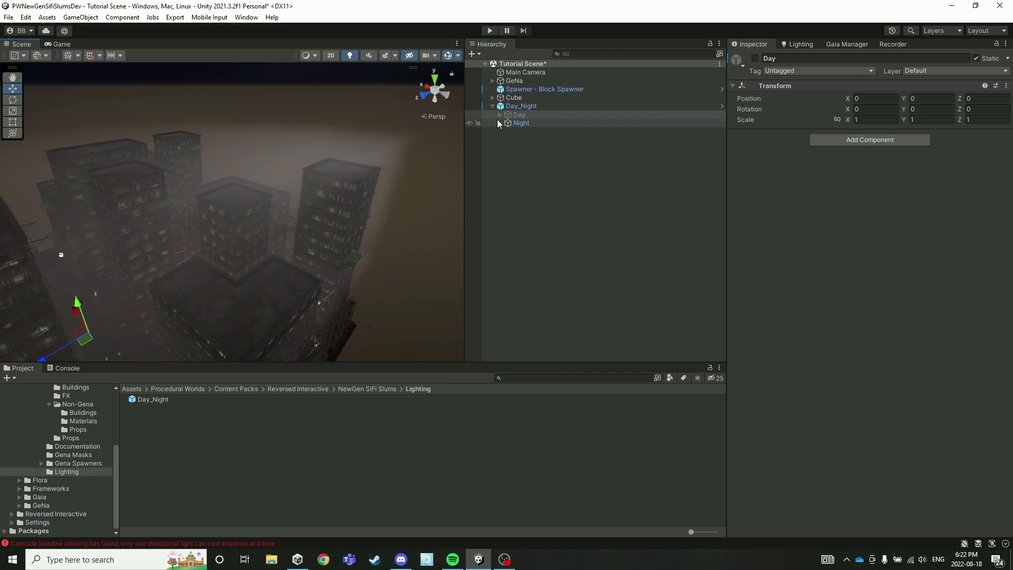
click(496, 122)
click(496, 123)
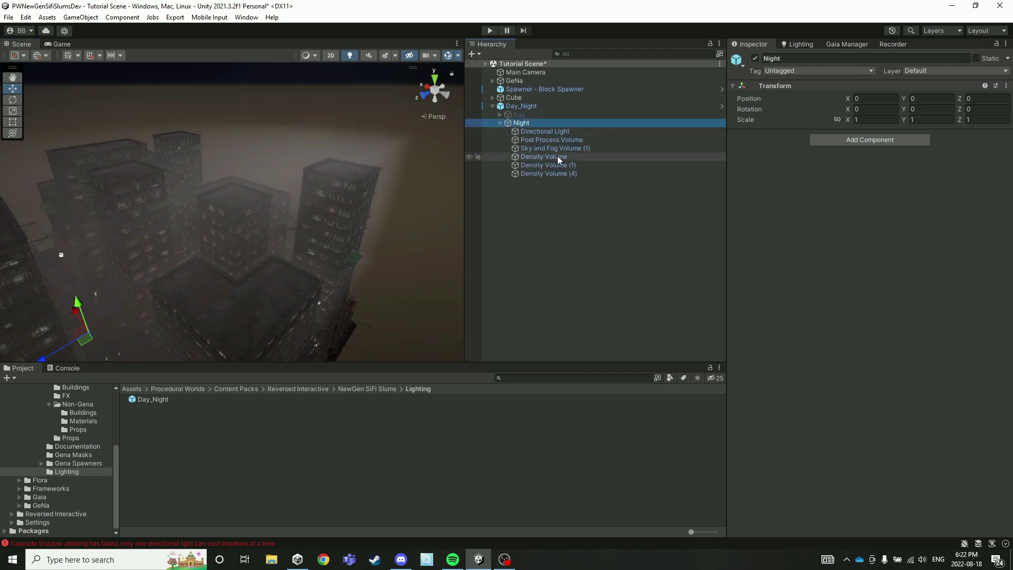
click(560, 197)
click(500, 123)
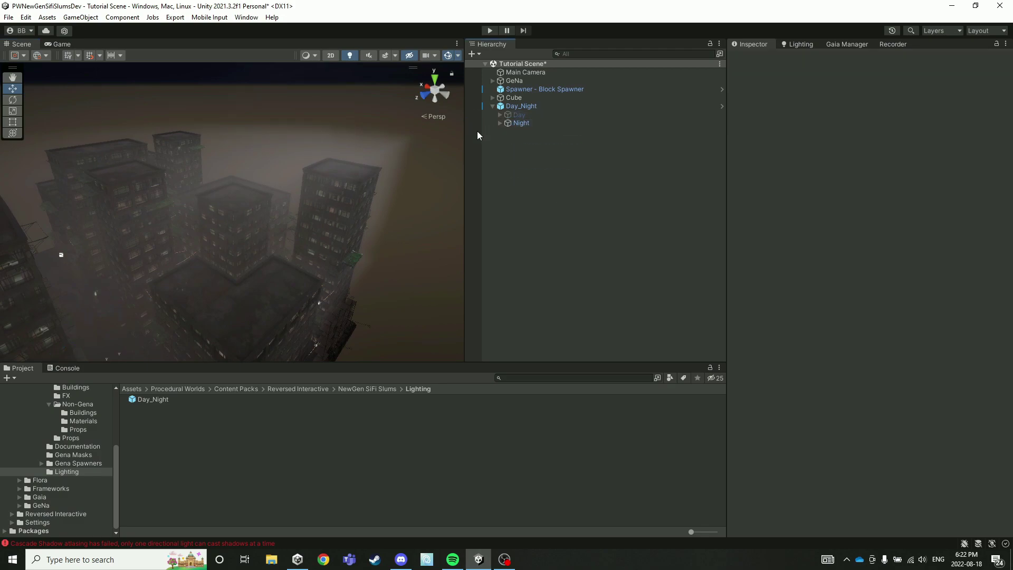
- Tour the night city from street level and above, and delete the GeNa Spawns object under Cube to clear it
right_drag(327, 185, 385, 80)
key(w)
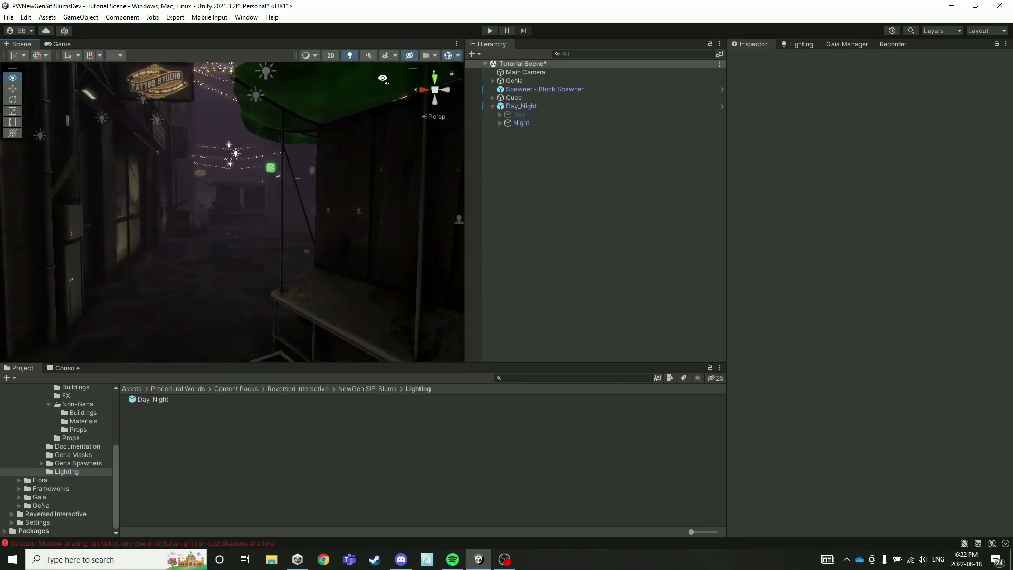
right_drag(384, 78, 455, 178)
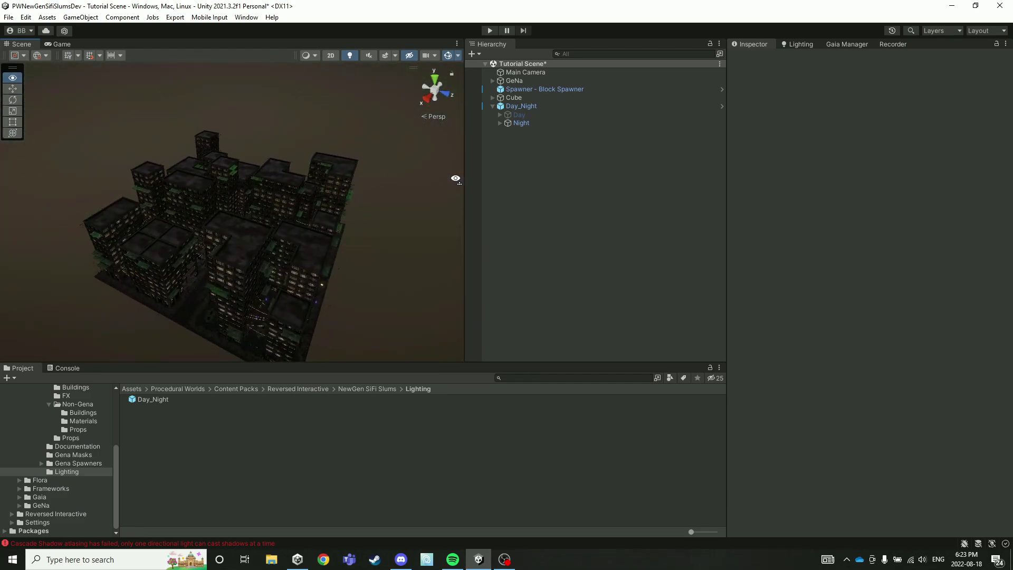
click(492, 98)
click(536, 106)
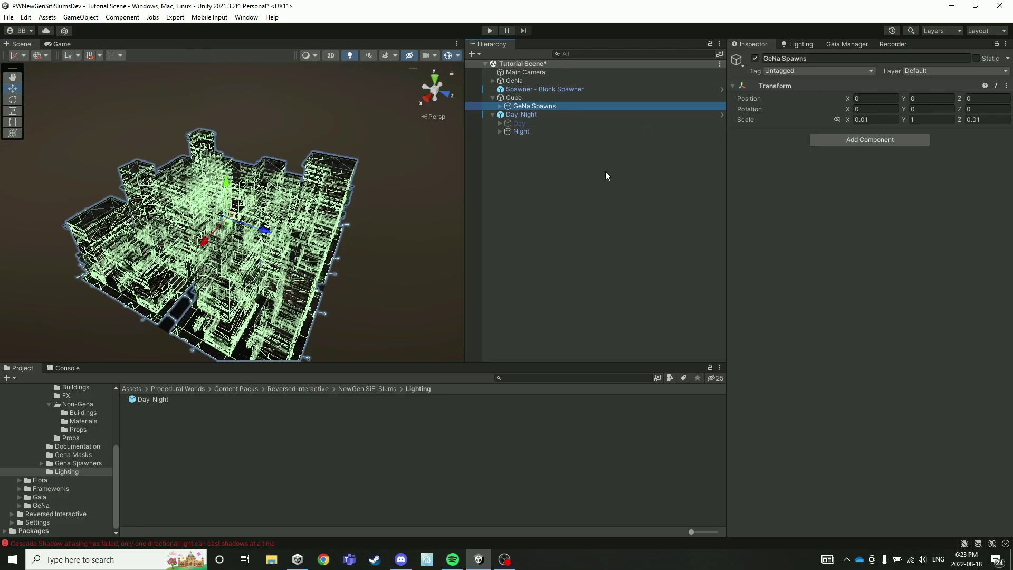
key(Delete)
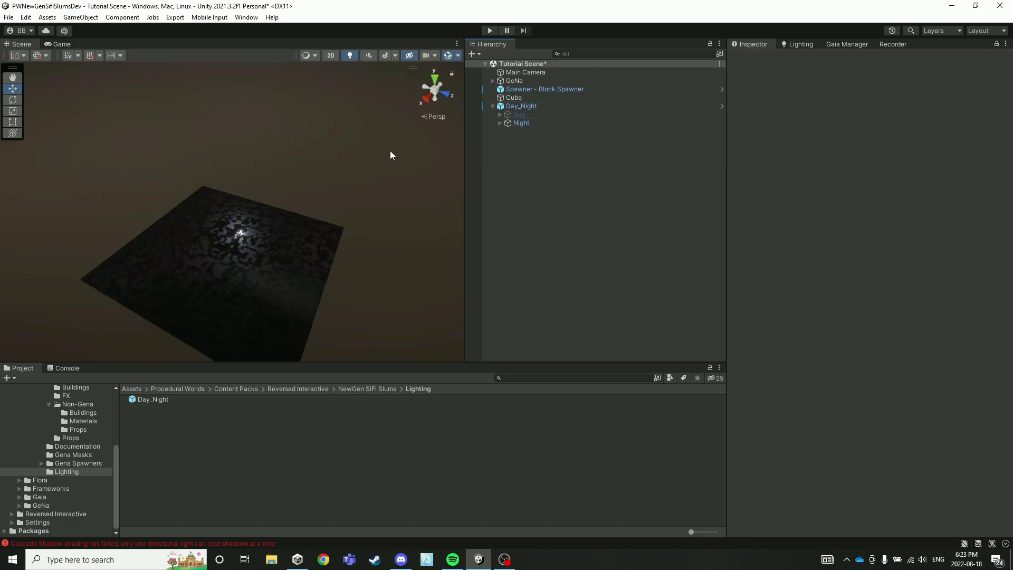
- Deactivate the Night object inside Day_Night and activate the Day object to use daytime lighting
click(524, 107)
click(508, 122)
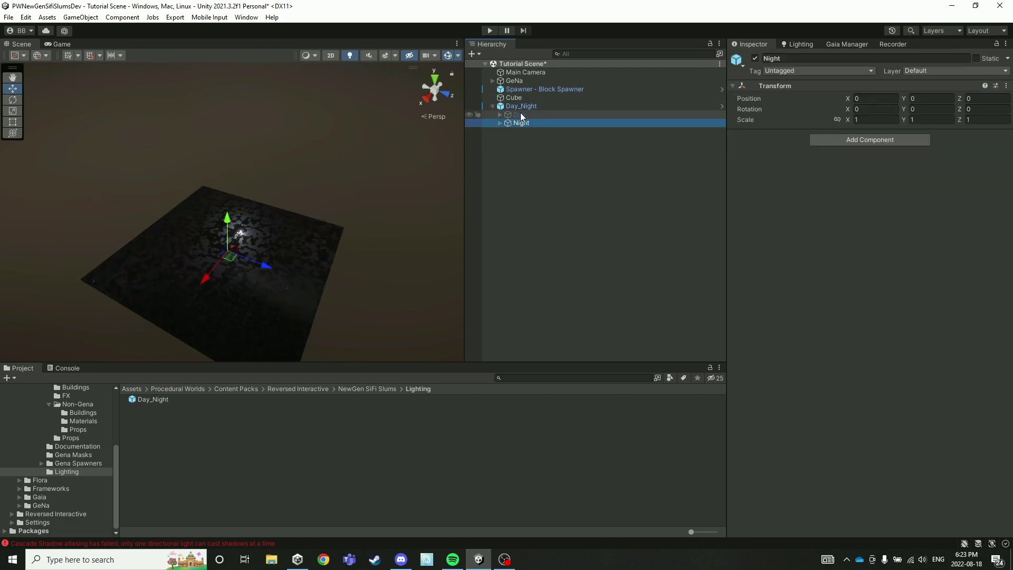
click(525, 114)
click(526, 121)
click(754, 58)
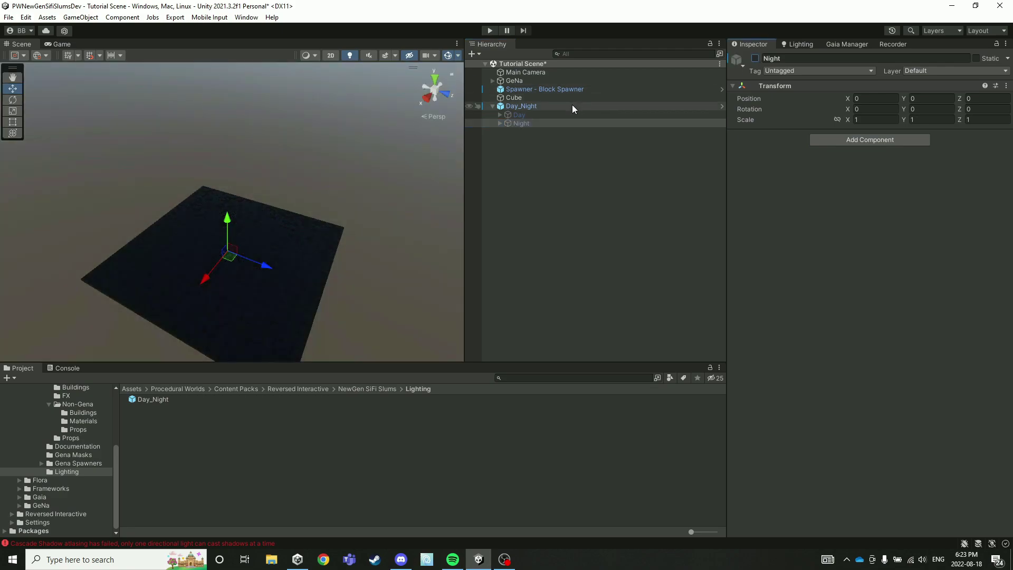
click(534, 114)
click(755, 58)
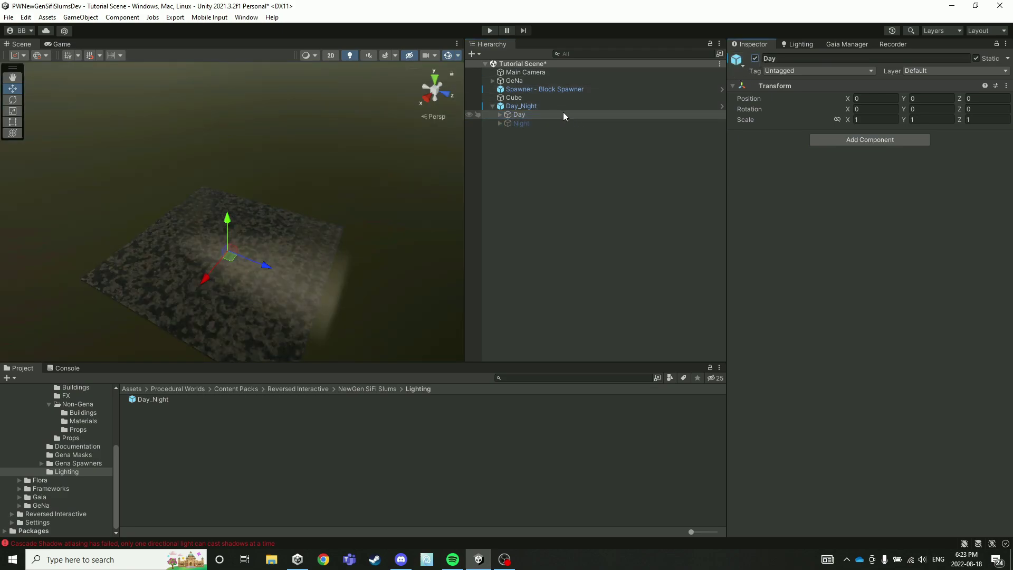
alt+drag(272, 211, 278, 214)
right_drag(278, 213, 295, 216)
click(426, 220)
right_drag(143, 216, 159, 253)
- Deactivate the whole Day_Night prefab and add a new Directional Light to the scene with its default name
click(554, 106)
click(755, 58)
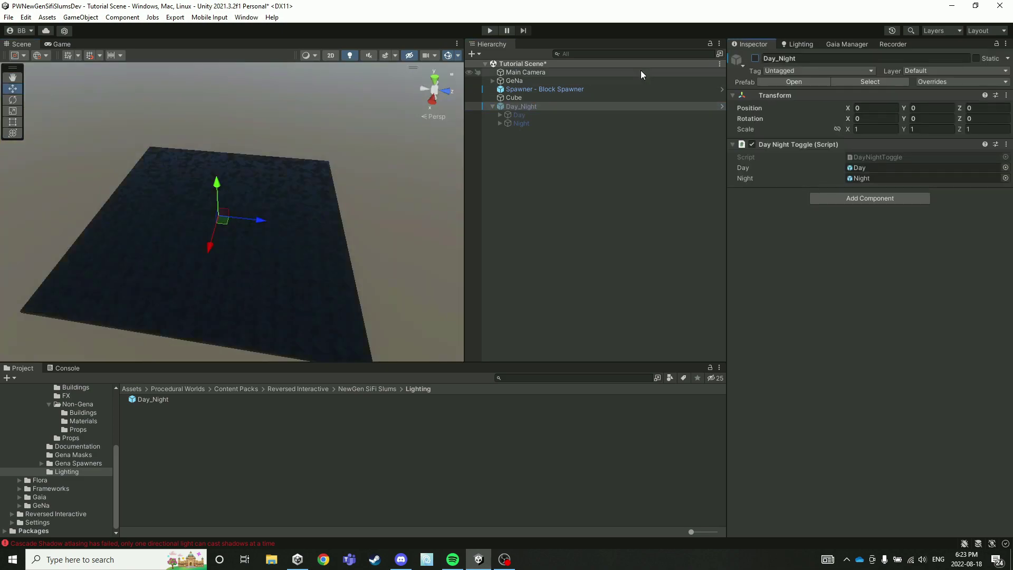
right_click(540, 148)
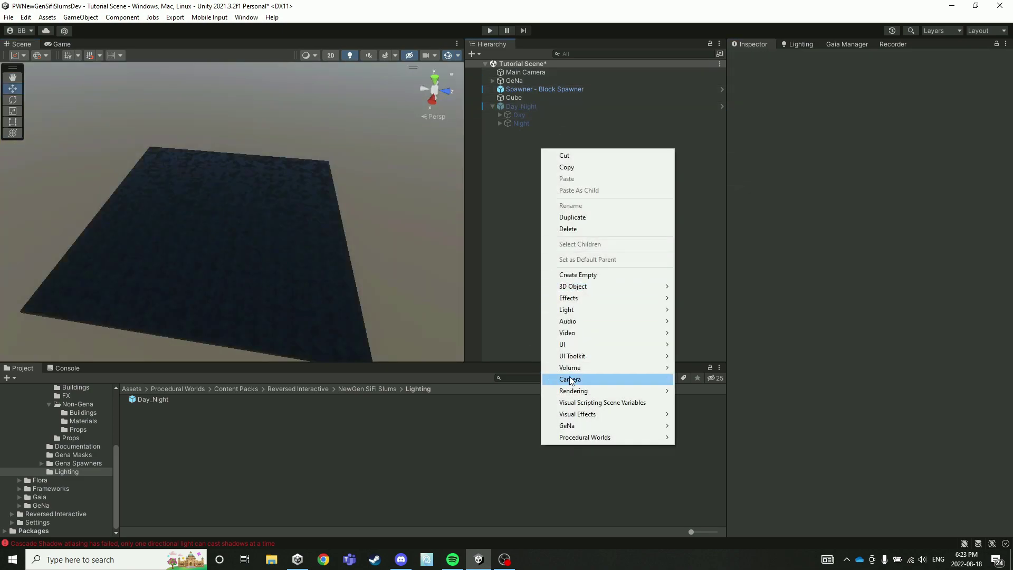
mouse_move(587, 391)
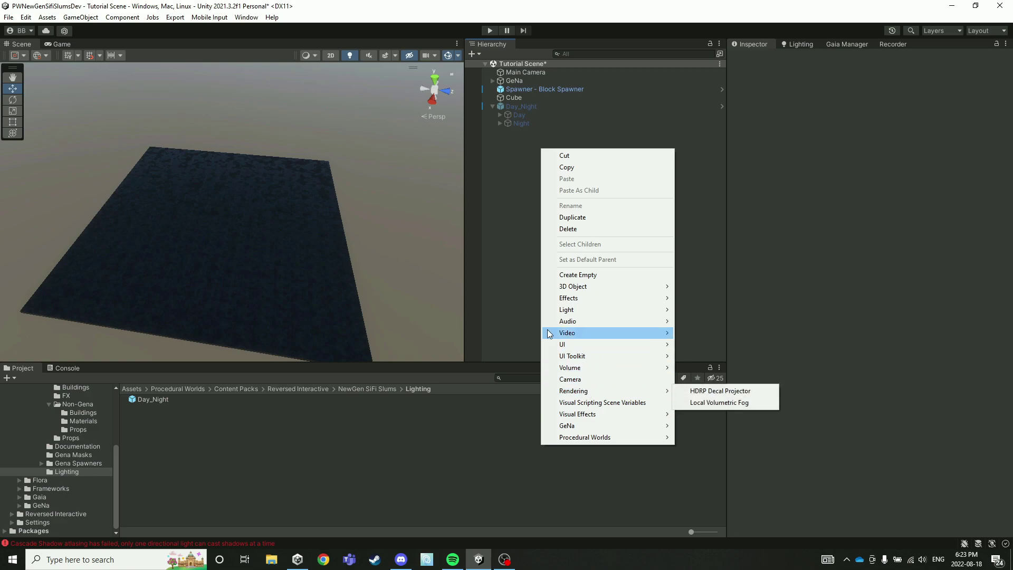
mouse_move(584, 312)
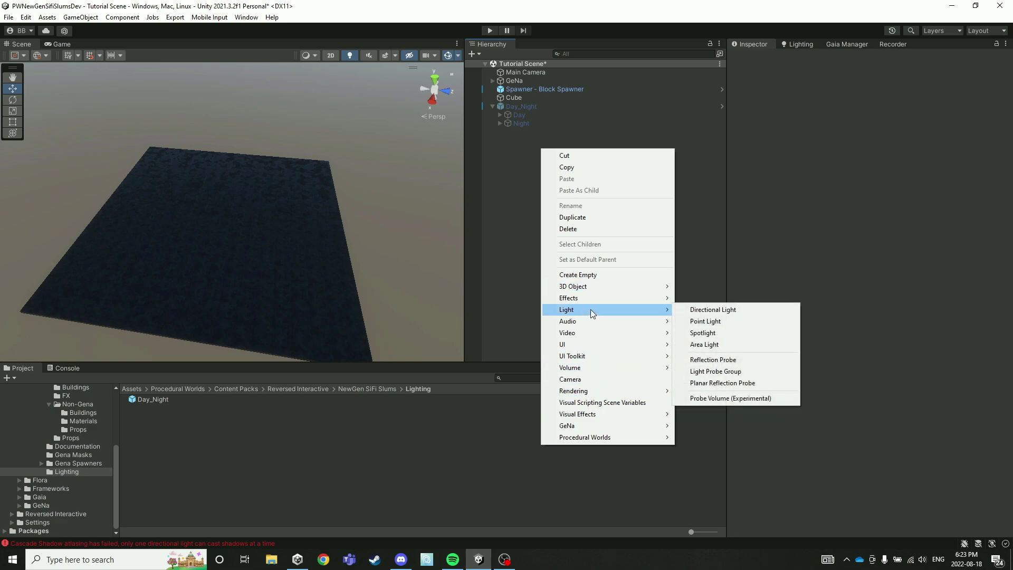
click(714, 310)
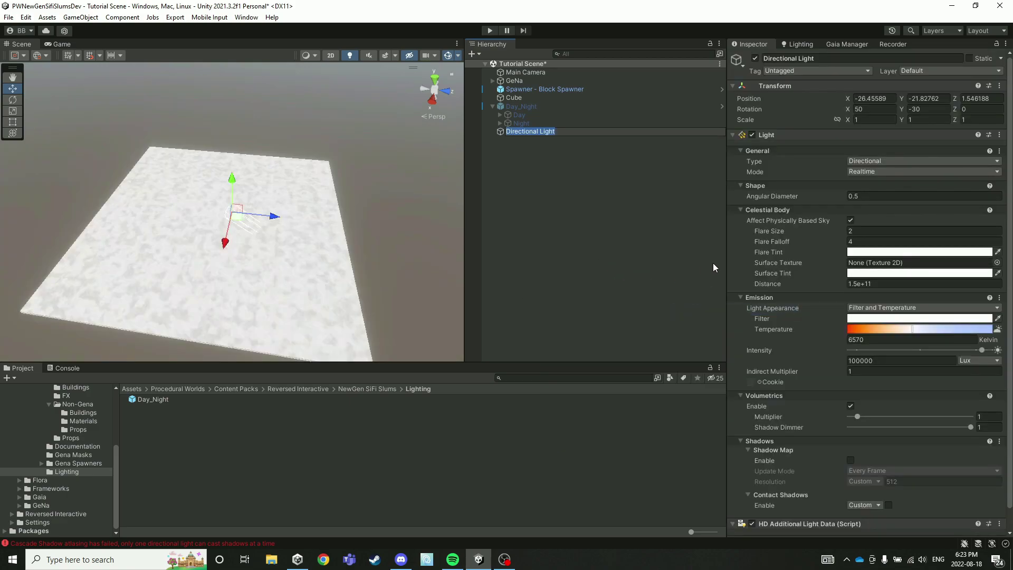
click(626, 221)
- Add the 1x1, 2x1, 2x2 and L Building Spawner prefabs from the Gena Spawners folder to the scene
scroll(54, 455, up, 3)
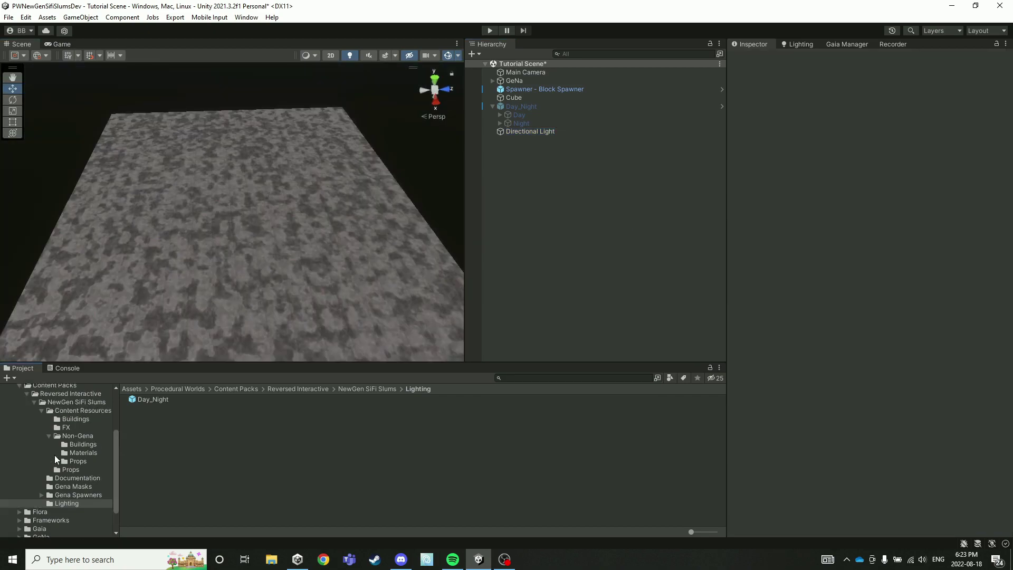
click(77, 492)
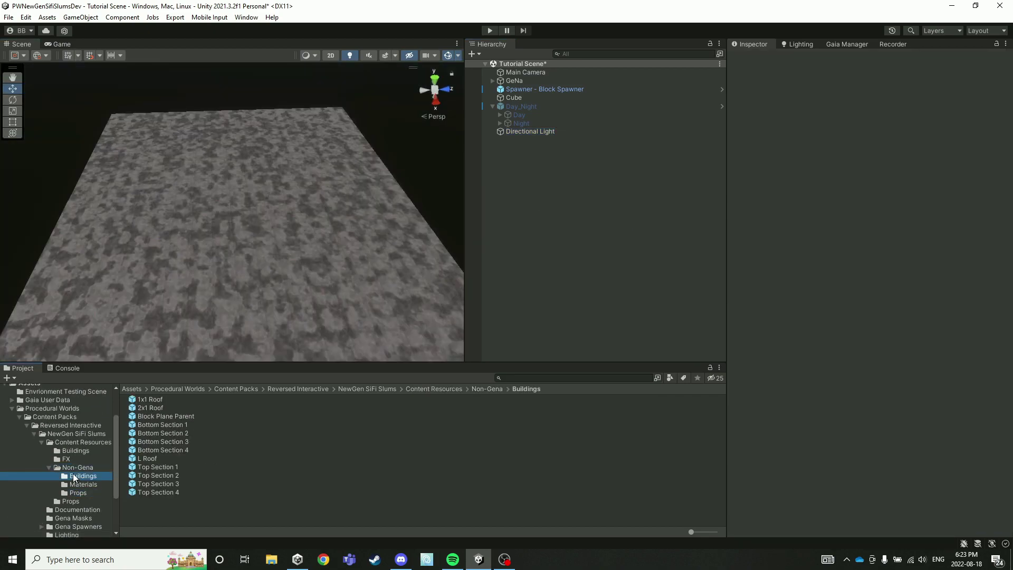
scroll(74, 530, down, 2)
click(64, 495)
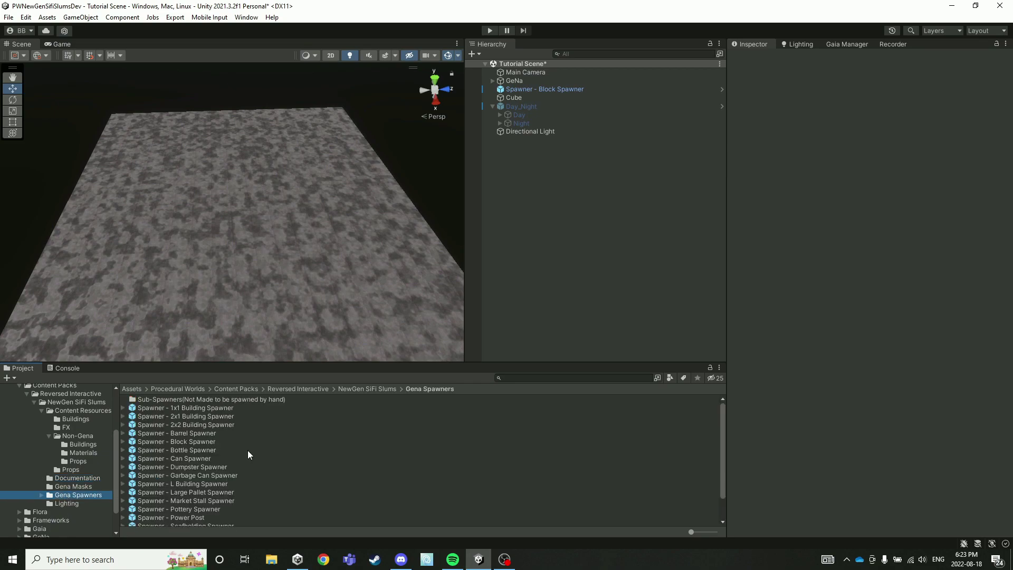
drag(201, 408, 559, 248)
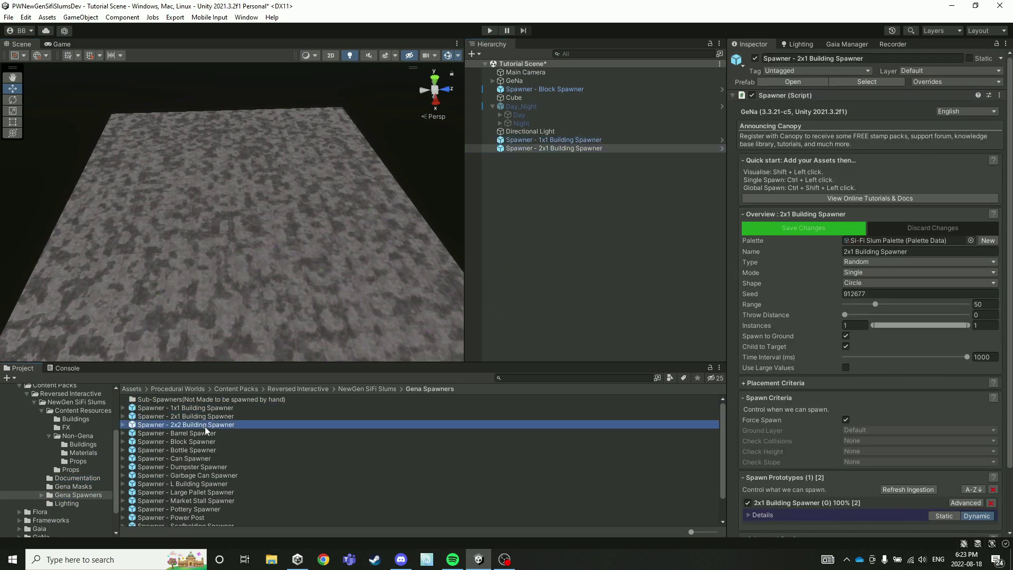
drag(205, 426, 599, 254)
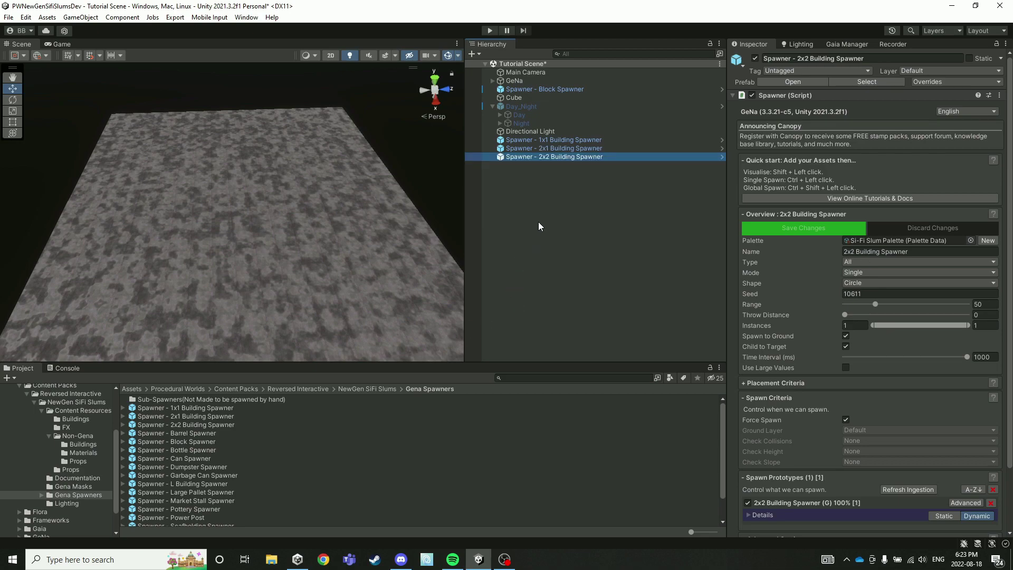
scroll(201, 492, down, 2)
drag(171, 454, 596, 254)
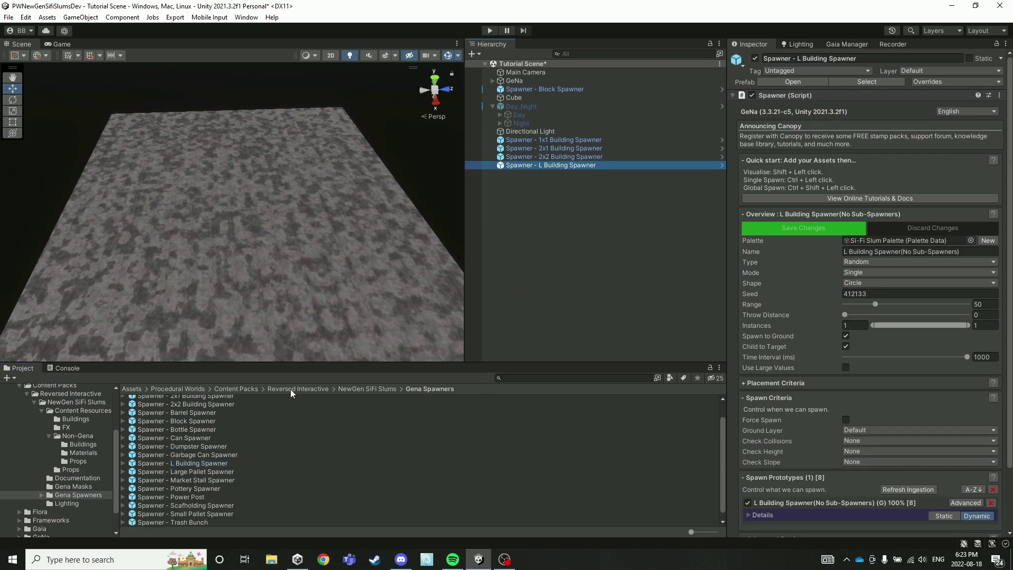
- Add the Dumpster Spawner and Market Stall Spawner prefabs from the Gena Spawners folder to the scene
click(188, 446)
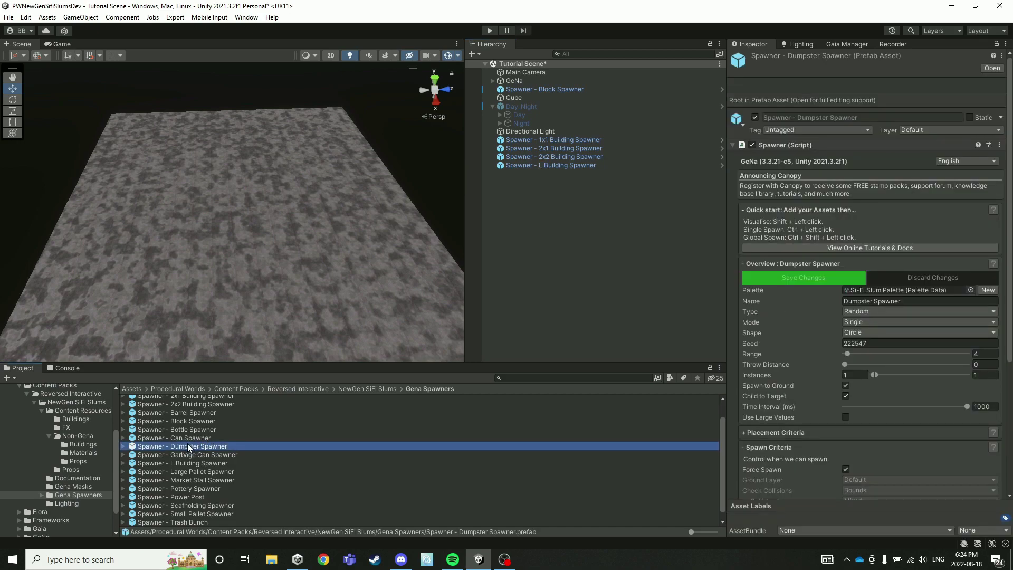
drag(188, 448, 533, 274)
scroll(204, 487, down, 2)
drag(193, 475, 592, 280)
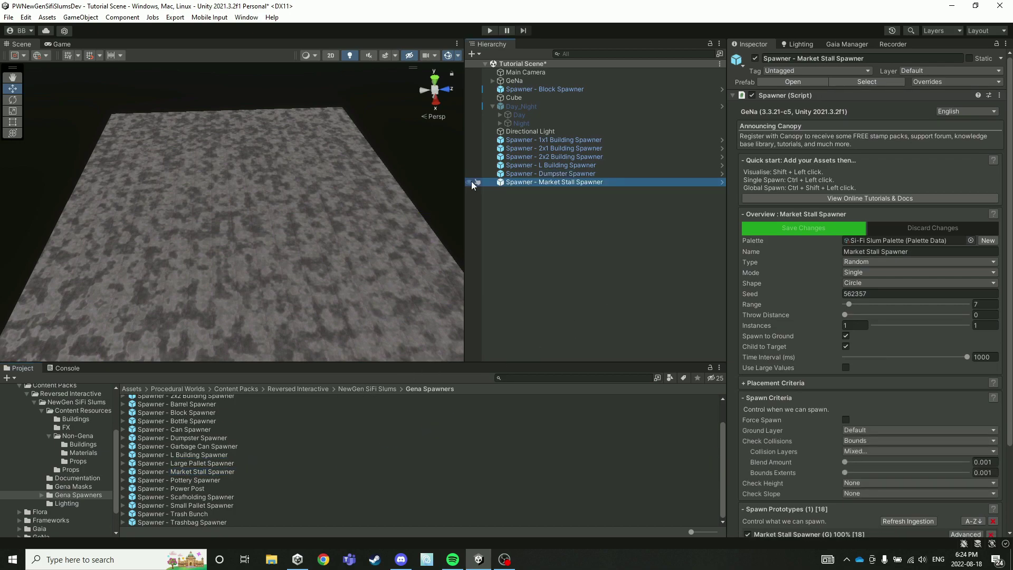
click(540, 261)
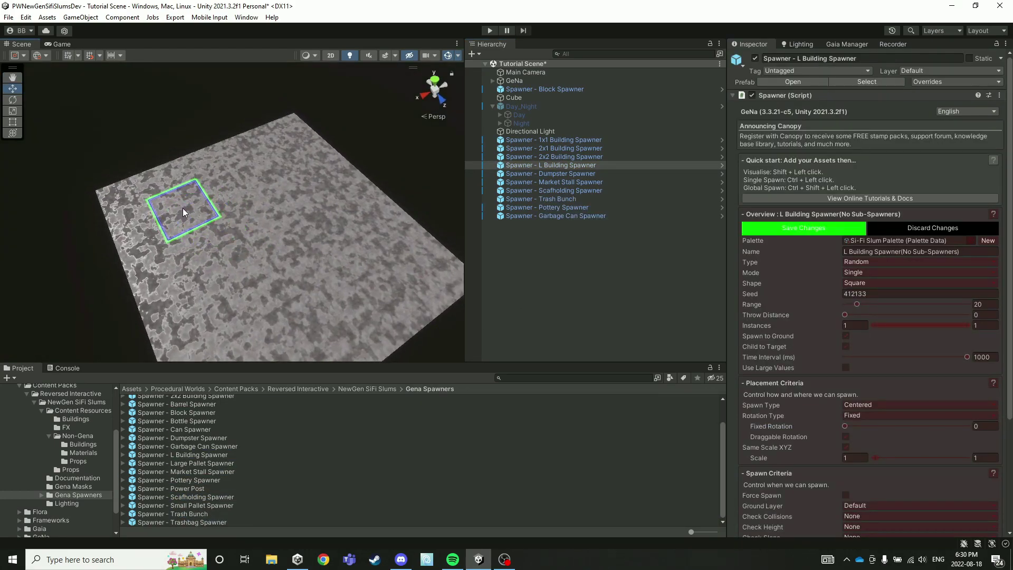
- Spawn an L building on the ground plate with the L Building Spawner, and a second beside it with Fixed Rotation 180
mouse_move(164, 216)
right_down()
mouse_move(154, 210)
mouse_move(172, 210)
right_up()
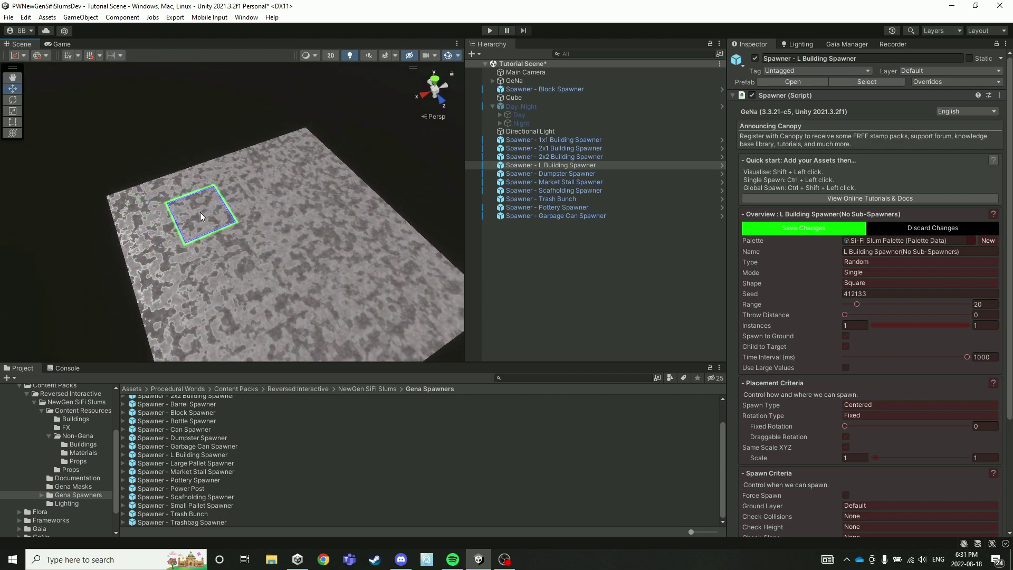
ctrl+click(245, 195)
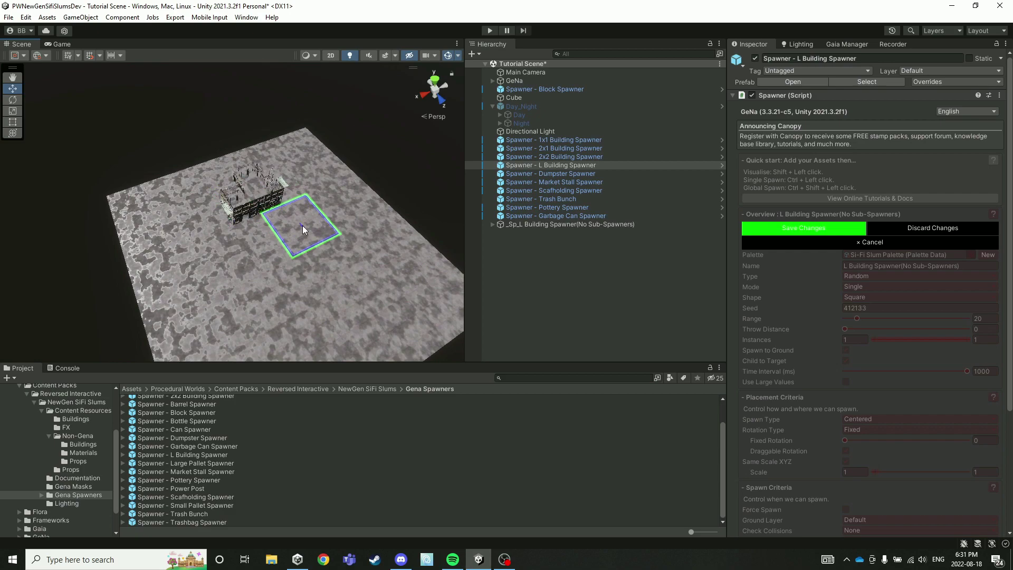
alt+drag(283, 236, 380, 232)
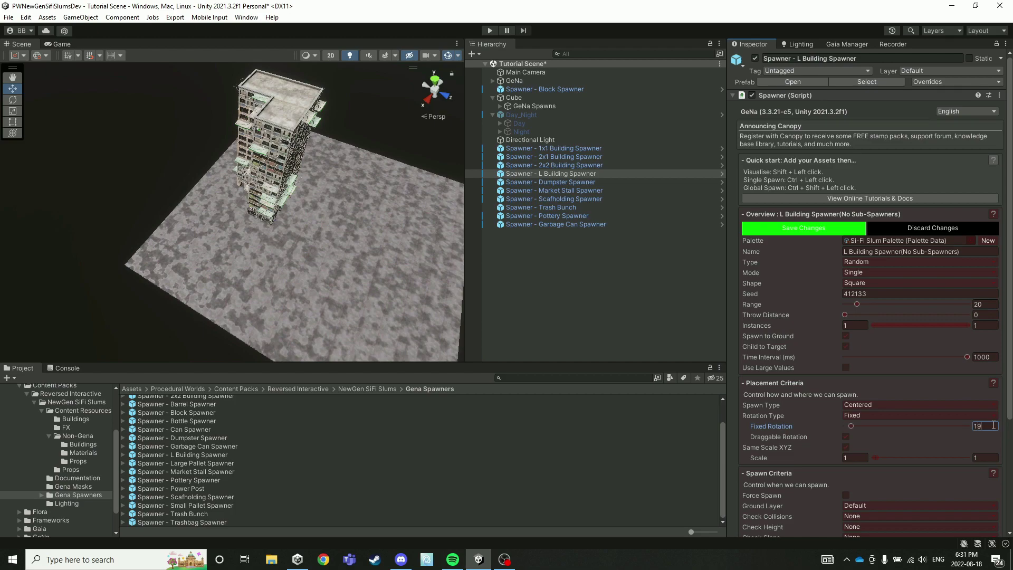
text(80)
ctrl+click(219, 252)
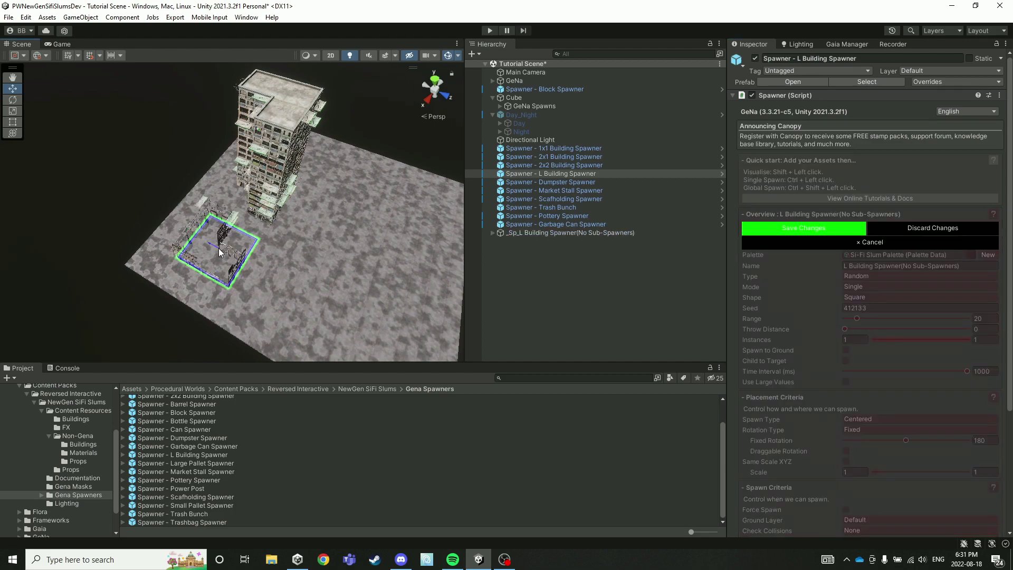
- Spawn 1x1 buildings beside the two L buildings with the 1x1 Building Spawner
right_drag(219, 252, 380, 327)
key(w)
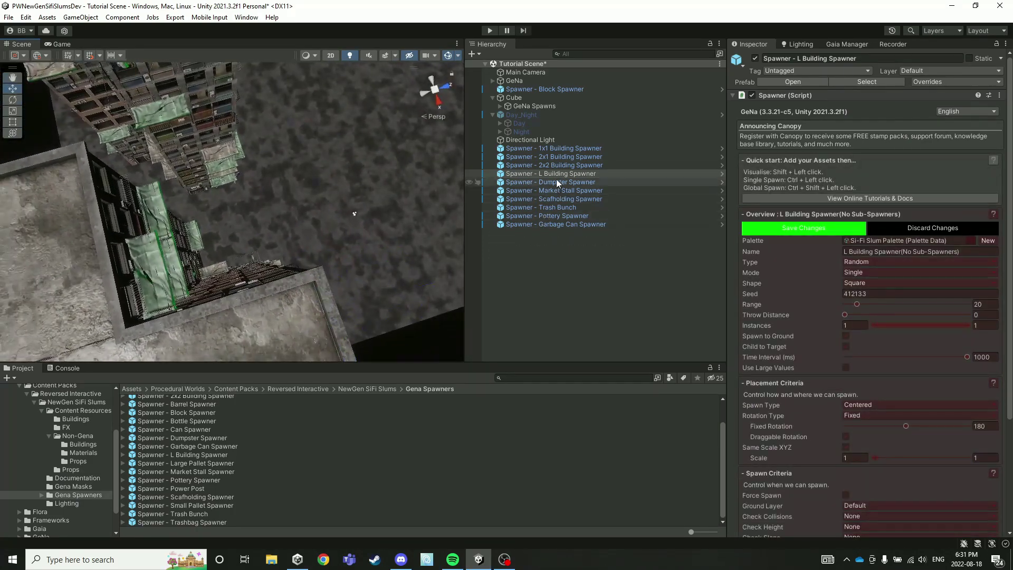
click(546, 149)
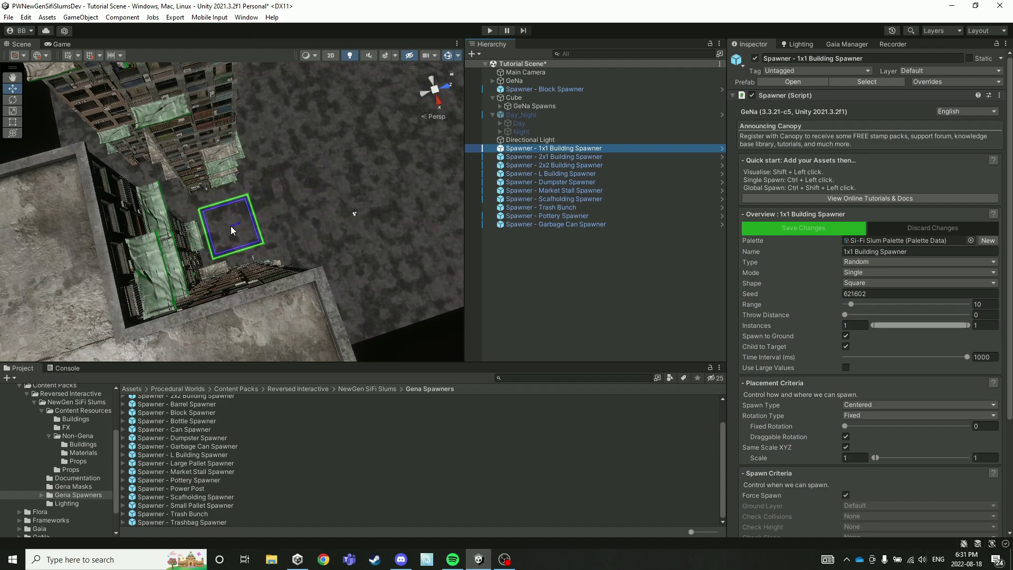
ctrl+click(232, 227)
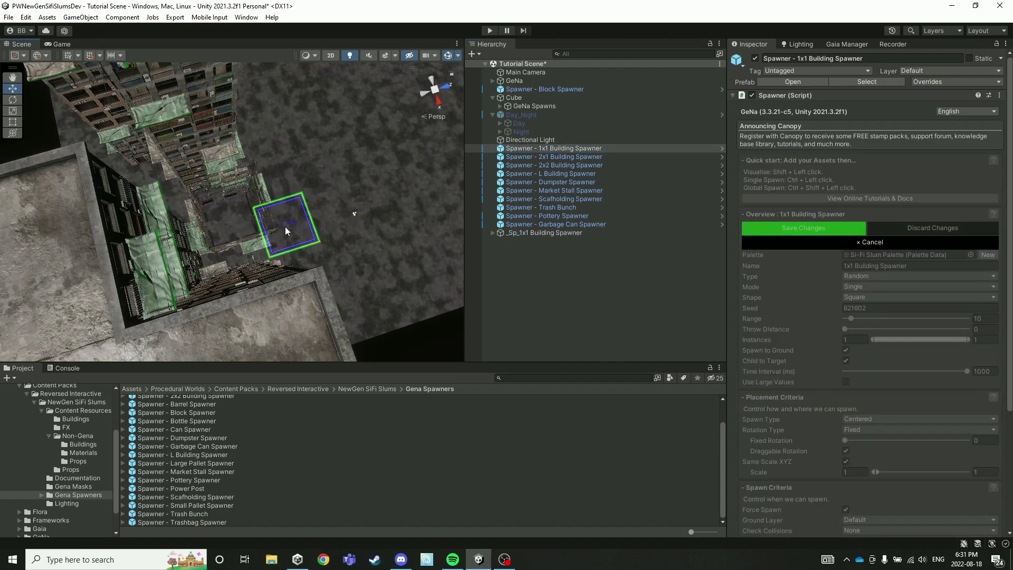
alt+drag(285, 234, 239, 261)
ctrl+click(226, 265)
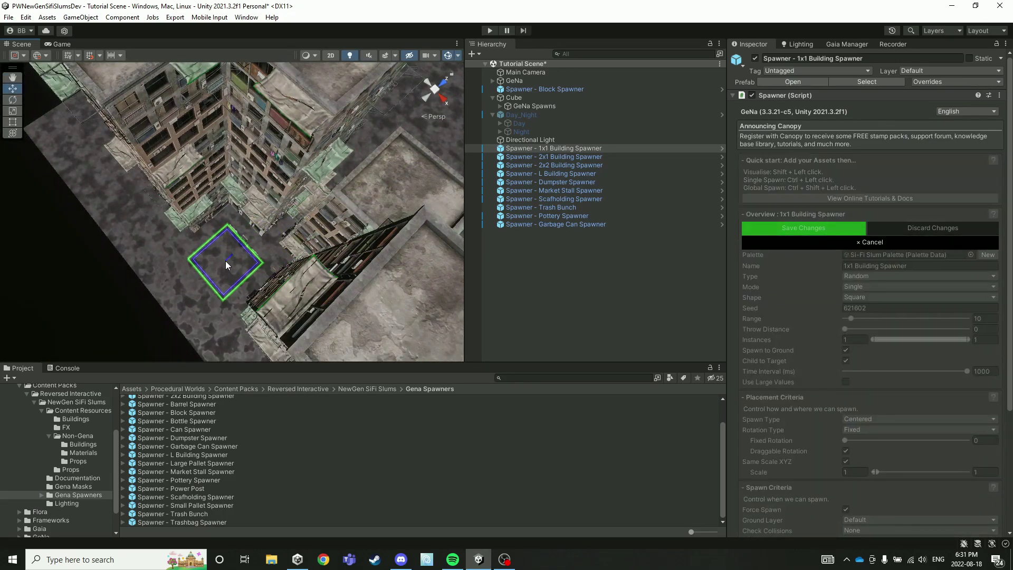
- Spawn 2x1 buildings near the existing towers with the 2x1 Building Spawner
alt+drag(280, 217, 195, 227)
right_drag(195, 227, 468, 192)
key(w)
key(w)
key(w)
click(526, 165)
key(s)
right_drag(307, 166, 231, 189)
ctrl+click(222, 191)
alt+drag(222, 192, 130, 253)
right_drag(130, 252, 201, 253)
alt+drag(281, 203, 281, 300)
ctrl+click(282, 300)
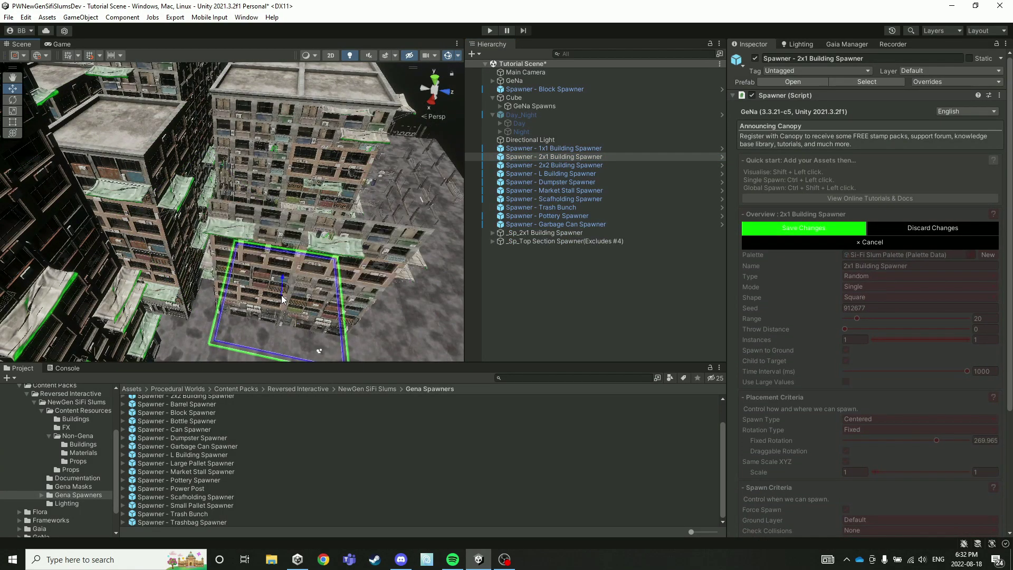
- Spawn a 2x2 building next to the other buildings with the 2x2 Building Spawner
alt+drag(280, 296, 346, 256)
alt+drag(325, 175, 207, 254)
ctrl+click(198, 260)
alt+drag(300, 273, 229, 248)
- Spawn a dumpster at street level along the building fronts with the Dumpster Spawner
right_drag(228, 248, 248, 242)
key(w)
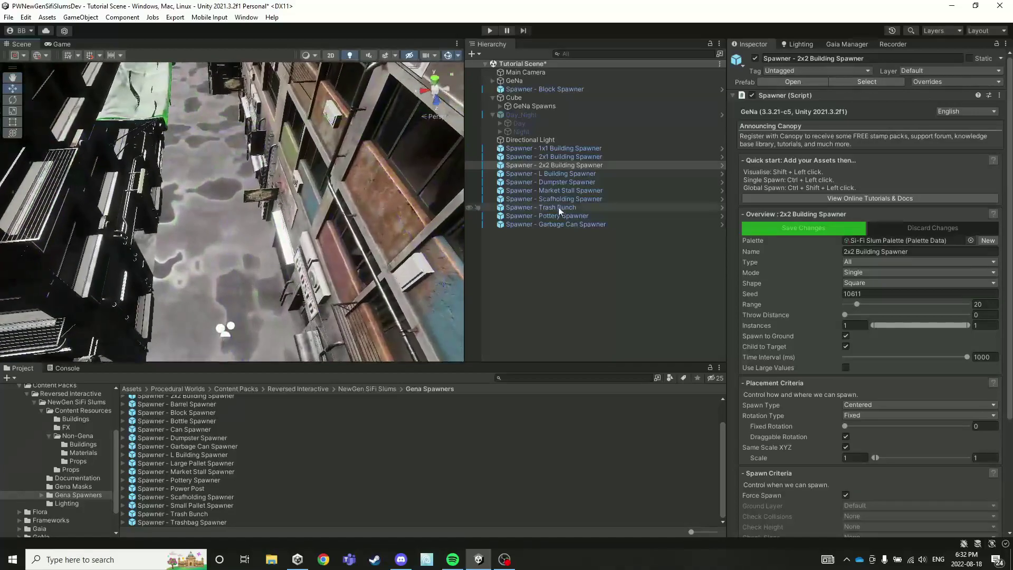
click(577, 206)
click(559, 183)
alt+drag(196, 251, 236, 265)
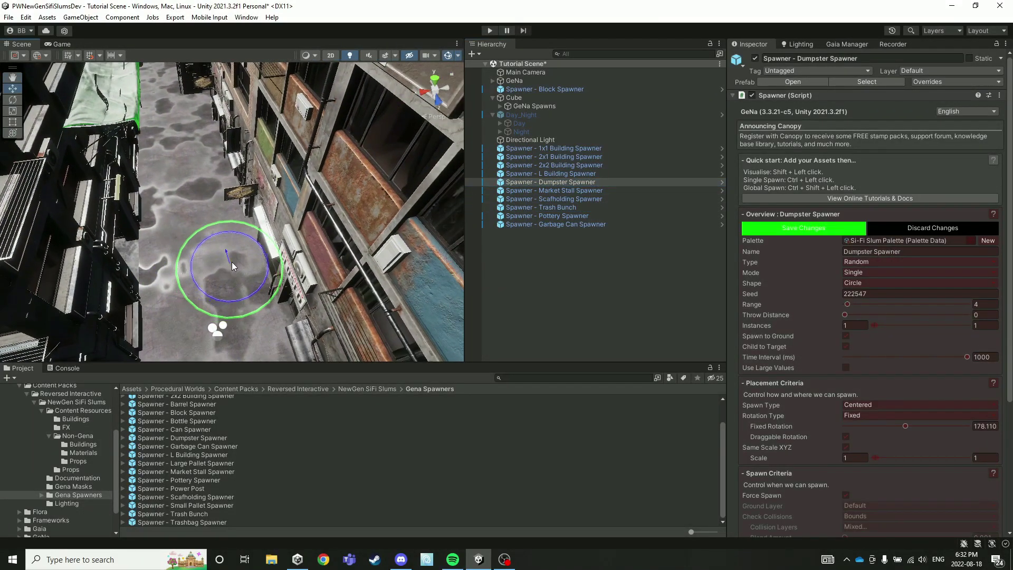
key(w)
right_drag(239, 256, 313, 248)
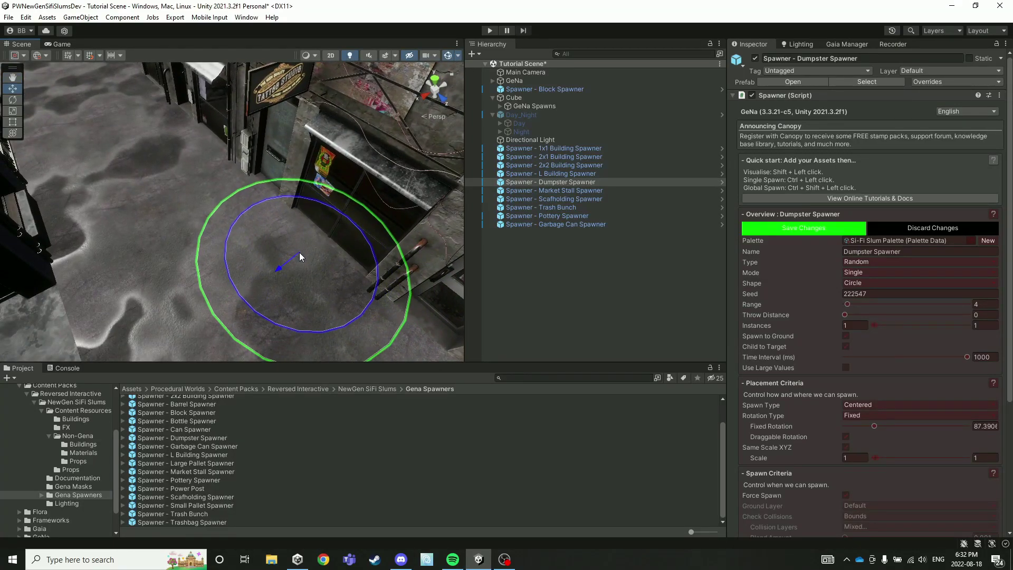
alt+drag(299, 252, 264, 205)
scroll(227, 225, down, 2)
ctrl+click(242, 225)
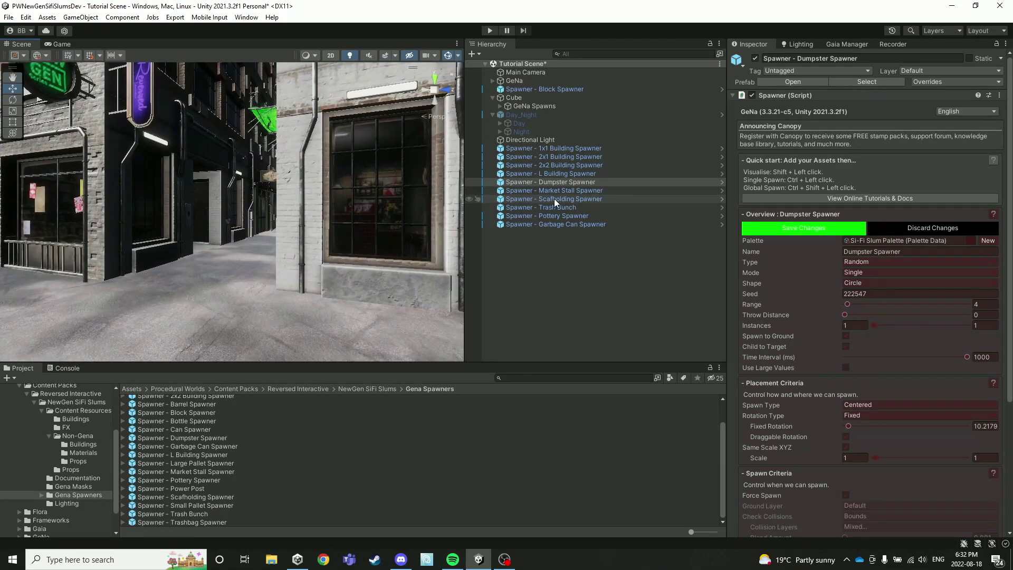
- Spawn a market stall in the alley between the building fronts with the Market Stall Spawner
double_click(541, 192)
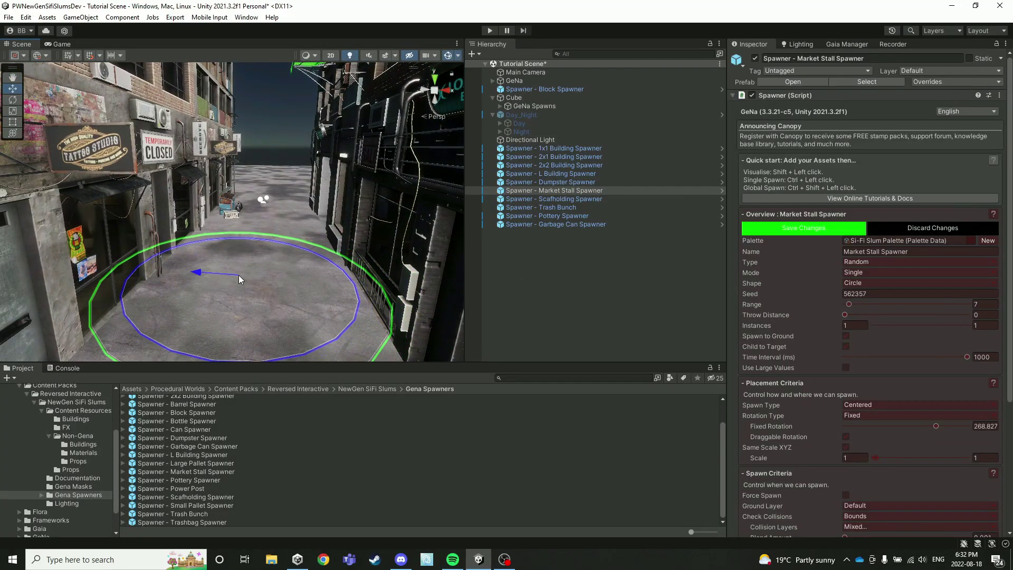
ctrl+click(239, 278)
alt+drag(239, 278, 311, 298)
key(d)
right_drag(312, 298, 1002, 265)
key(w)
alt+drag(1002, 265, 701, 276)
key(w)
right_drag(702, 277, 552, 314)
- Spawn a group of pots on the ground along the dark building front with the Pottery Spawner
right_drag(165, 271, 59, 111)
key(w)
alt+drag(60, 111, 23, 228)
right_drag(23, 227, 277, 230)
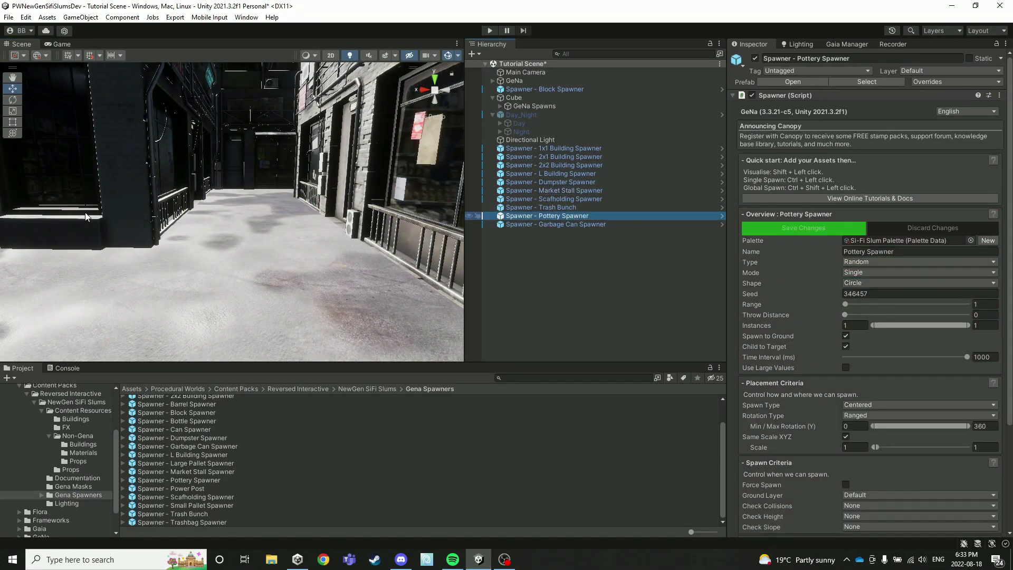
right_drag(115, 213, 109, 220)
key(w)
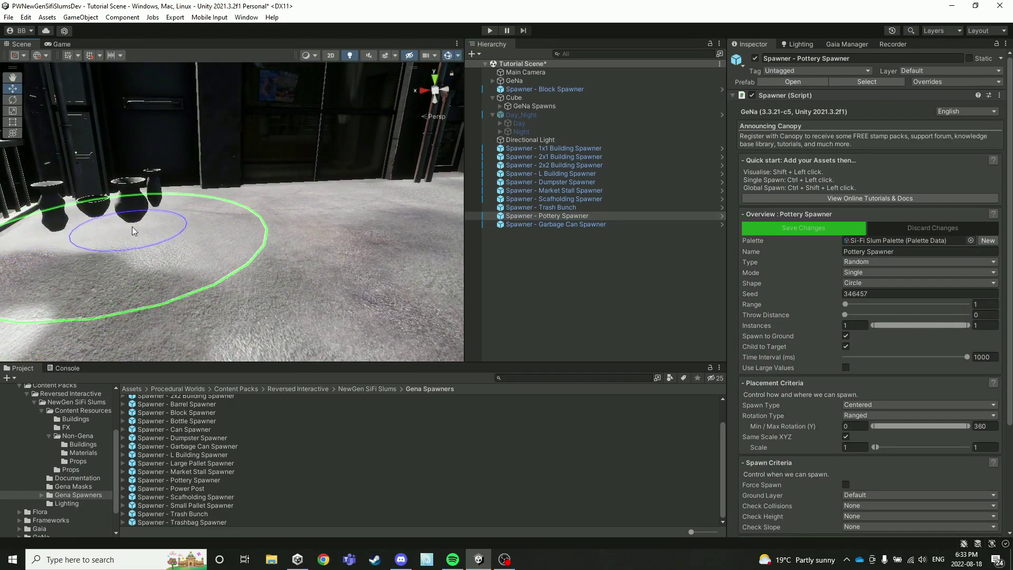
right_drag(133, 231, 44, 211)
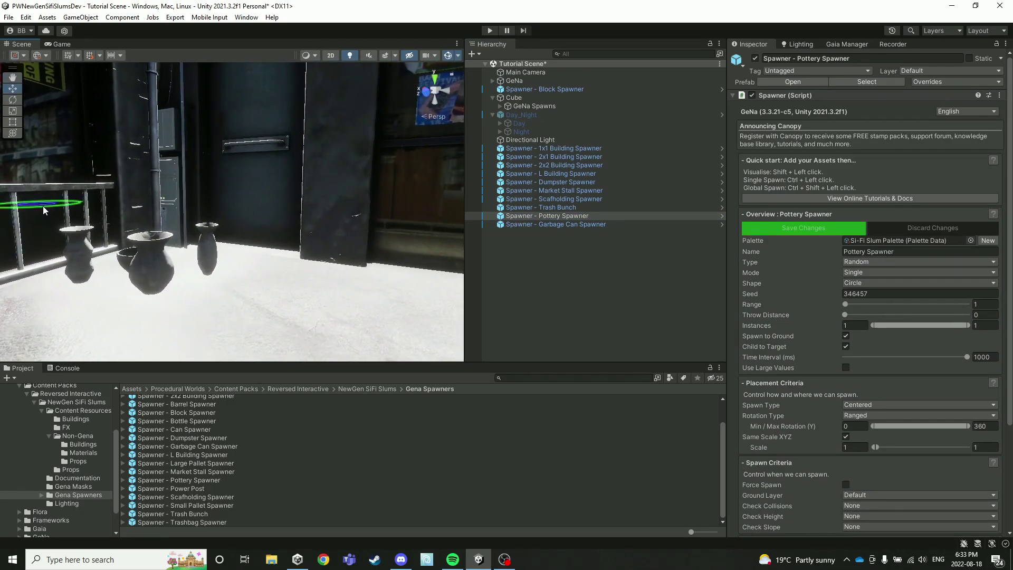
- Scatter bottles and cans beside the pots and along the alley with the Trash Bunch spawner
click(546, 208)
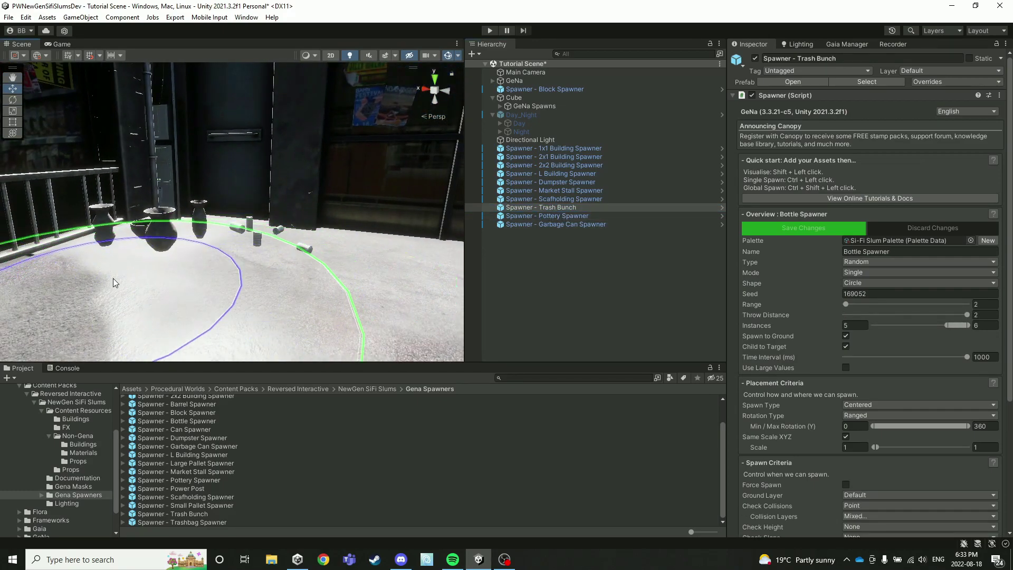
right_drag(174, 289, 412, 289)
right_drag(238, 278, 427, 271)
right_drag(285, 283, 166, 250)
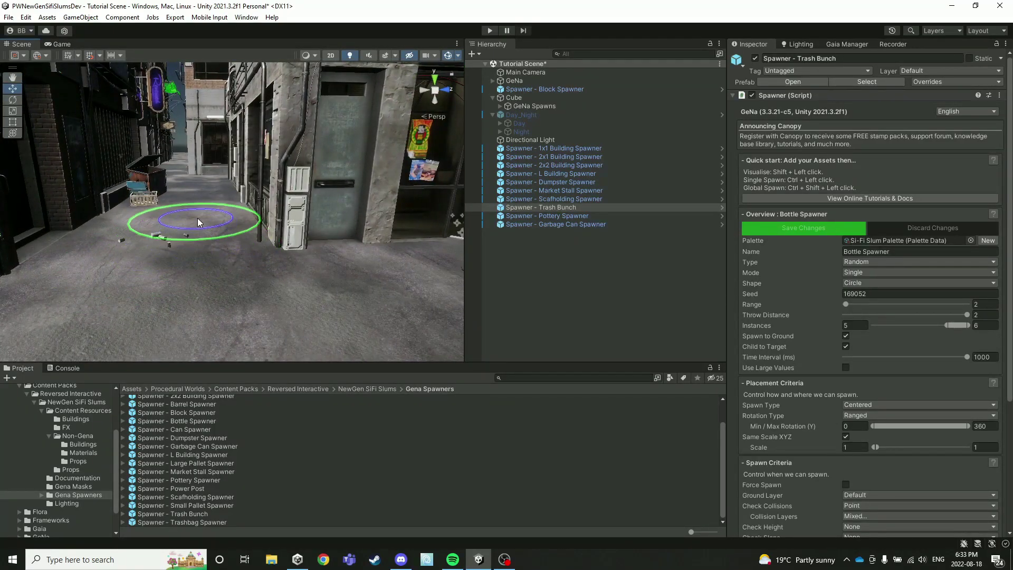
key(w)
right_drag(191, 206, 176, 218)
ctrl+click(208, 331)
right_drag(207, 331, 328, 291)
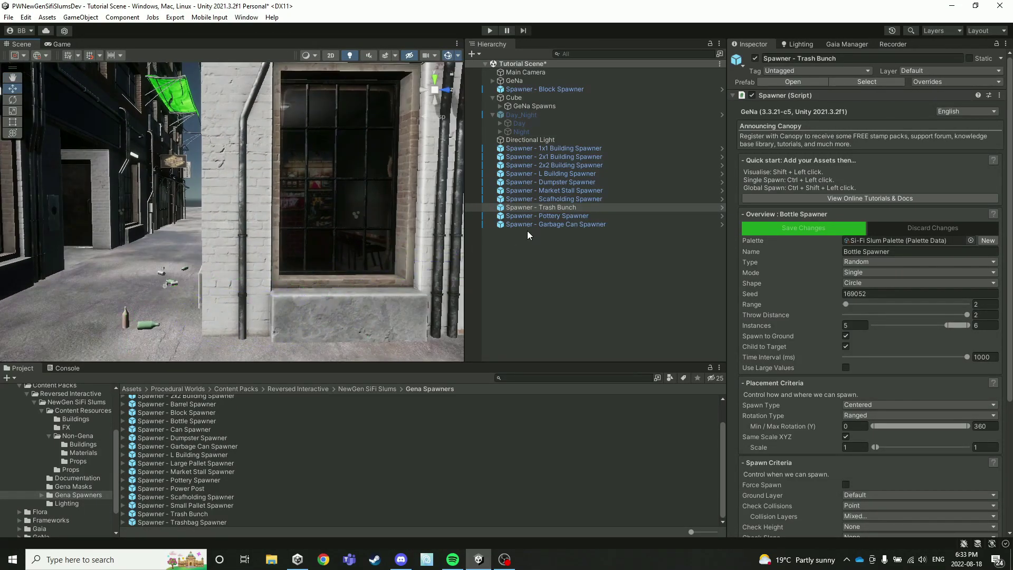
- Spawn a garbage can at street level near the buildings with the Garbage Can Spawner
click(509, 226)
mouse_move(330, 247)
right_down()
mouse_move(205, 274)
mouse_move(186, 267)
mouse_move(226, 244)
mouse_move(277, 336)
mouse_move(204, 339)
mouse_move(206, 372)
mouse_move(102, 366)
right_up()
ctrl+click(211, 273)
key(s)
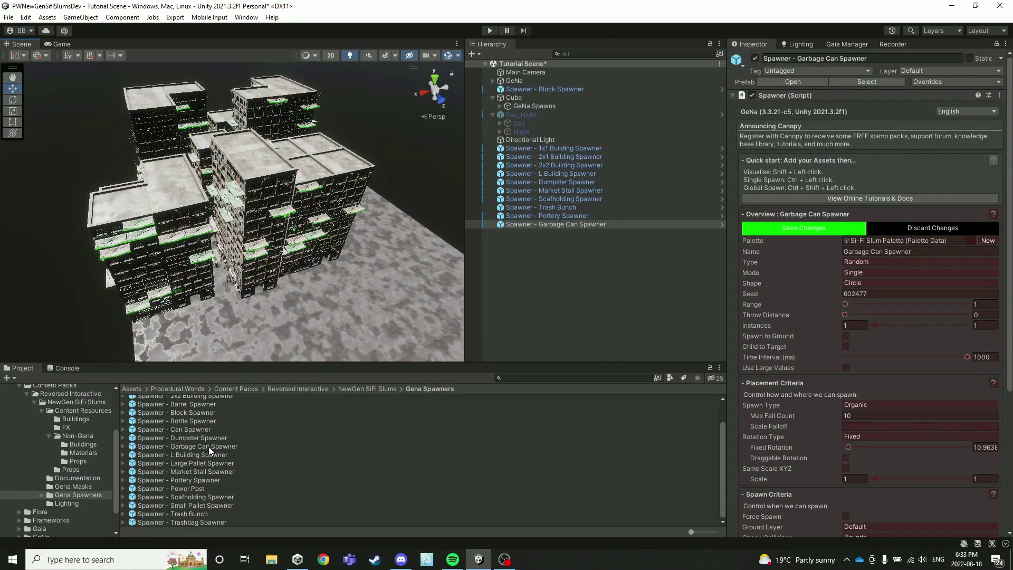
- Disable the Directional Light and enable the Day_Night lighting object
scroll(275, 430, up, 2)
click(550, 261)
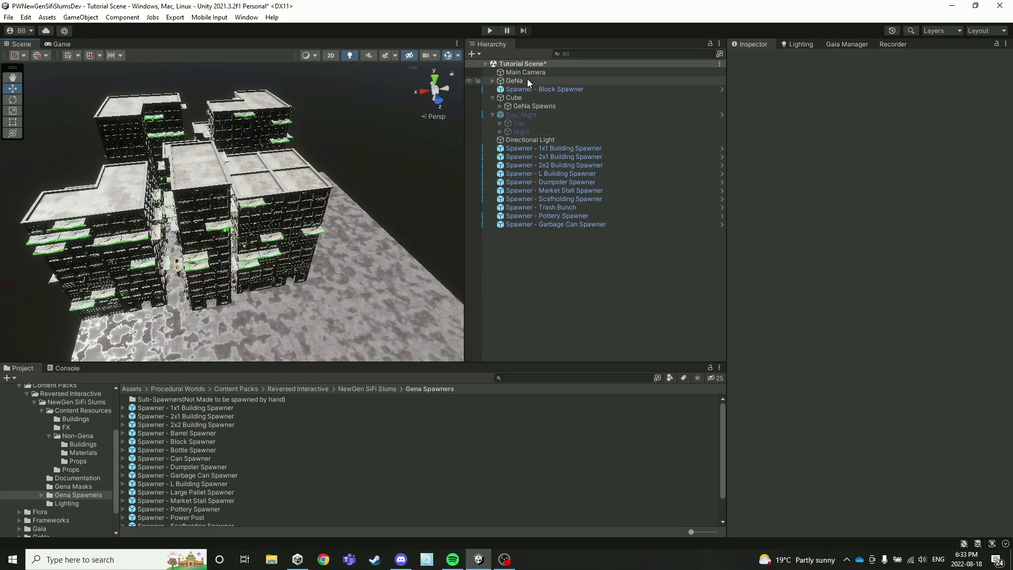
click(755, 58)
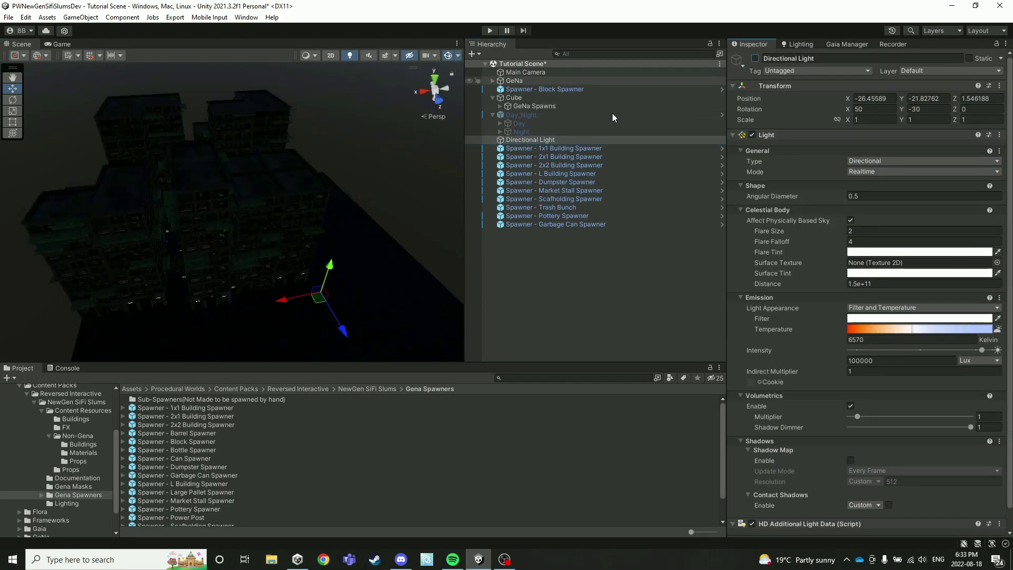
click(536, 115)
click(755, 58)
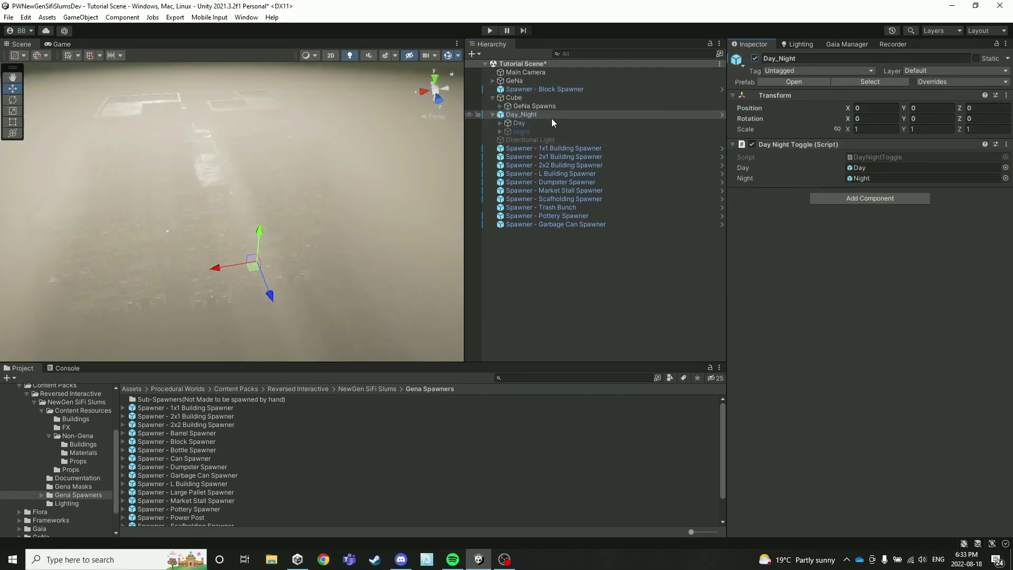
- Switch the scene lighting to night by disabling the Day object and enabling the Night object under Day_Night
click(519, 123)
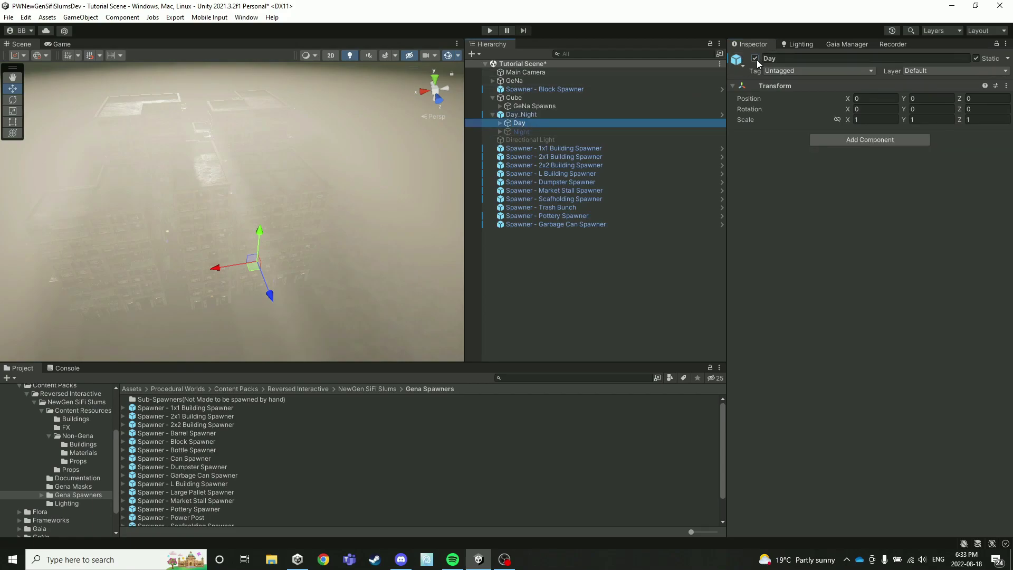
click(756, 58)
click(517, 132)
click(755, 58)
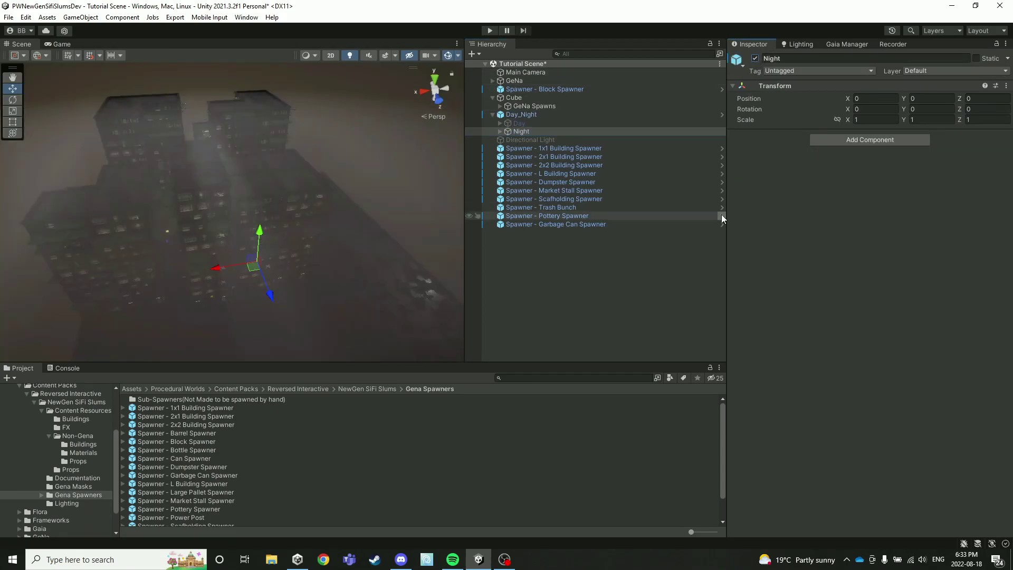
click(610, 255)
right_drag(253, 263, 240, 239)
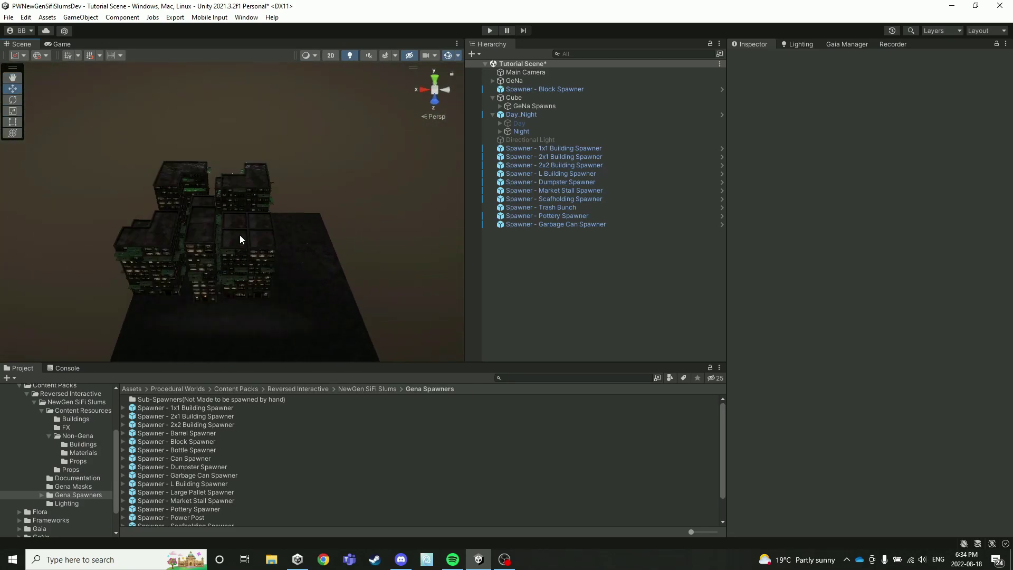